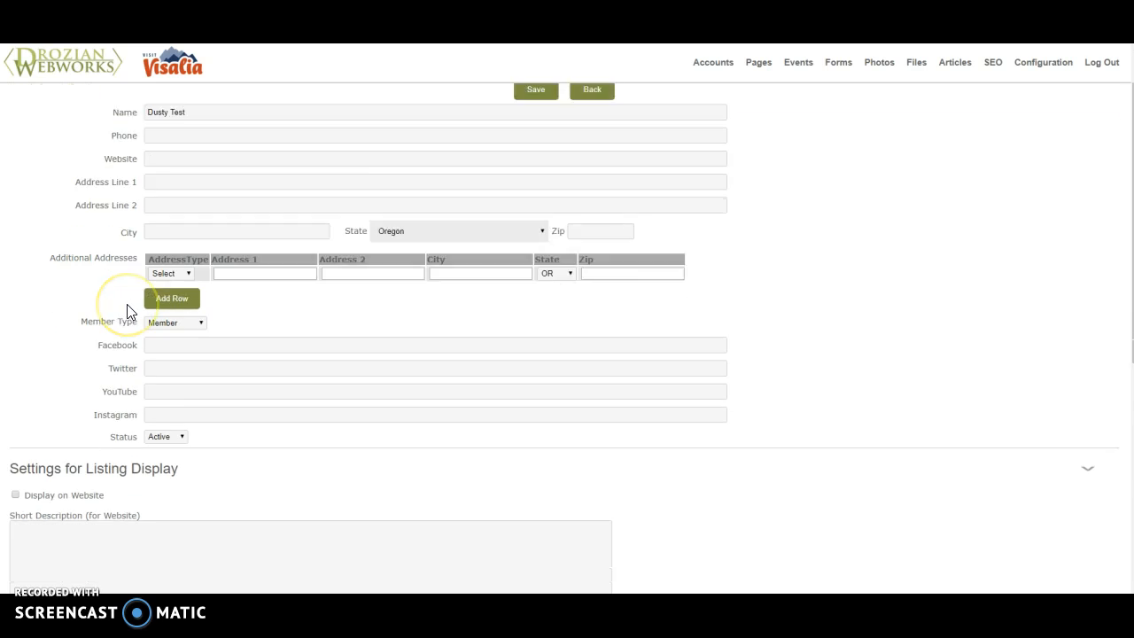
pyautogui.scroll(-5, 127, 310)
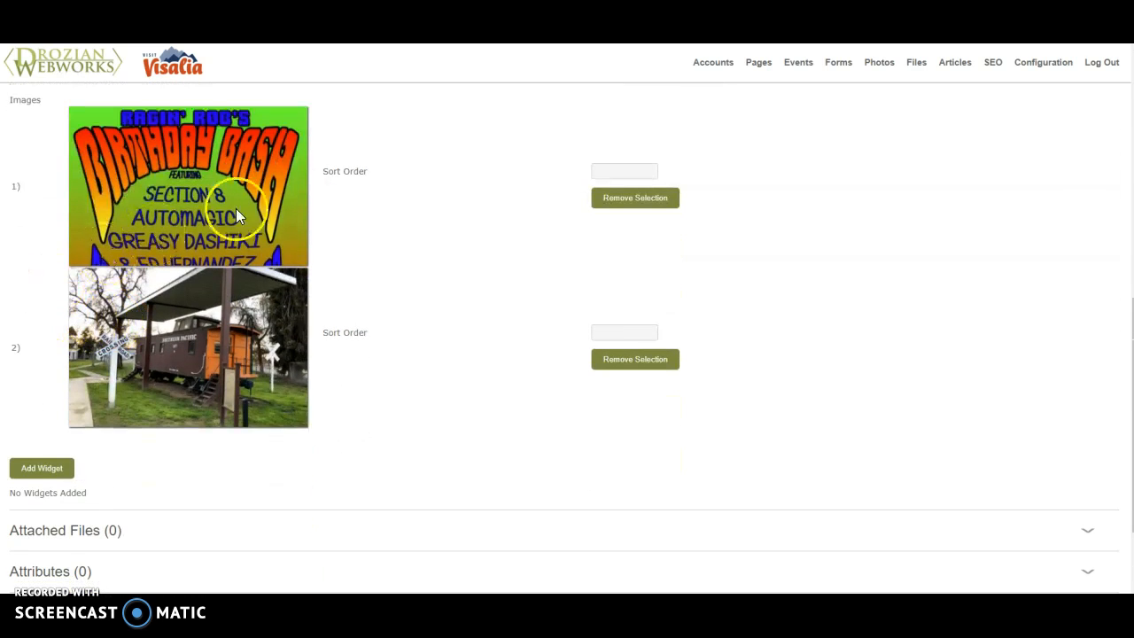
# Remove both existing images from the account's Settings for Listing Display
pyautogui.click(635, 206)
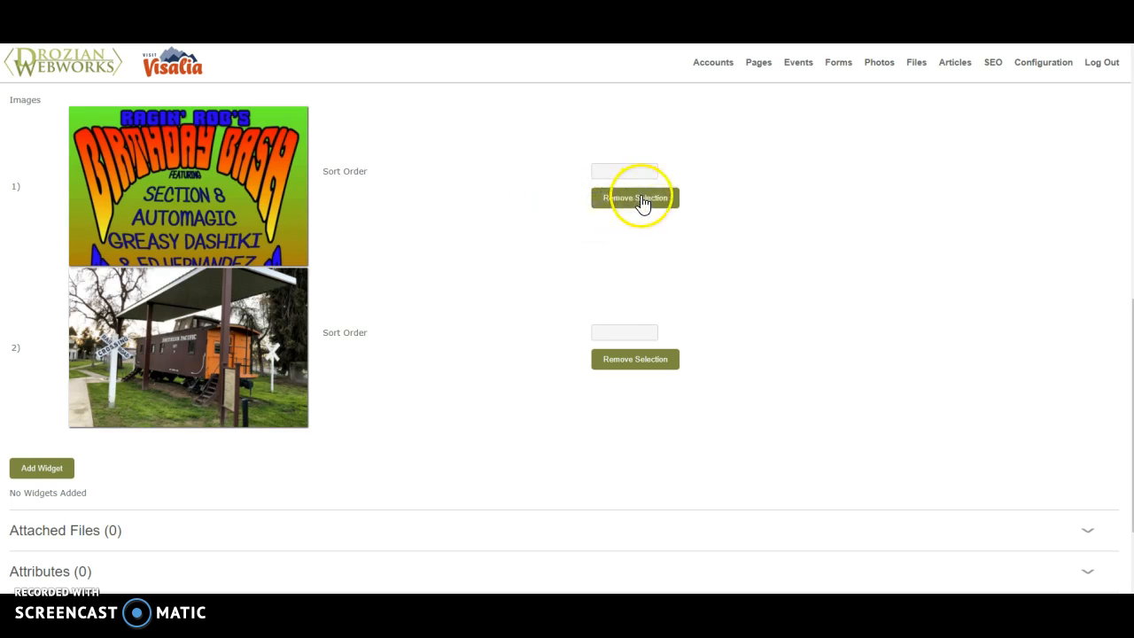
pyautogui.click(630, 209)
pyautogui.click(626, 79)
pyautogui.click(618, 213)
pyautogui.click(629, 79)
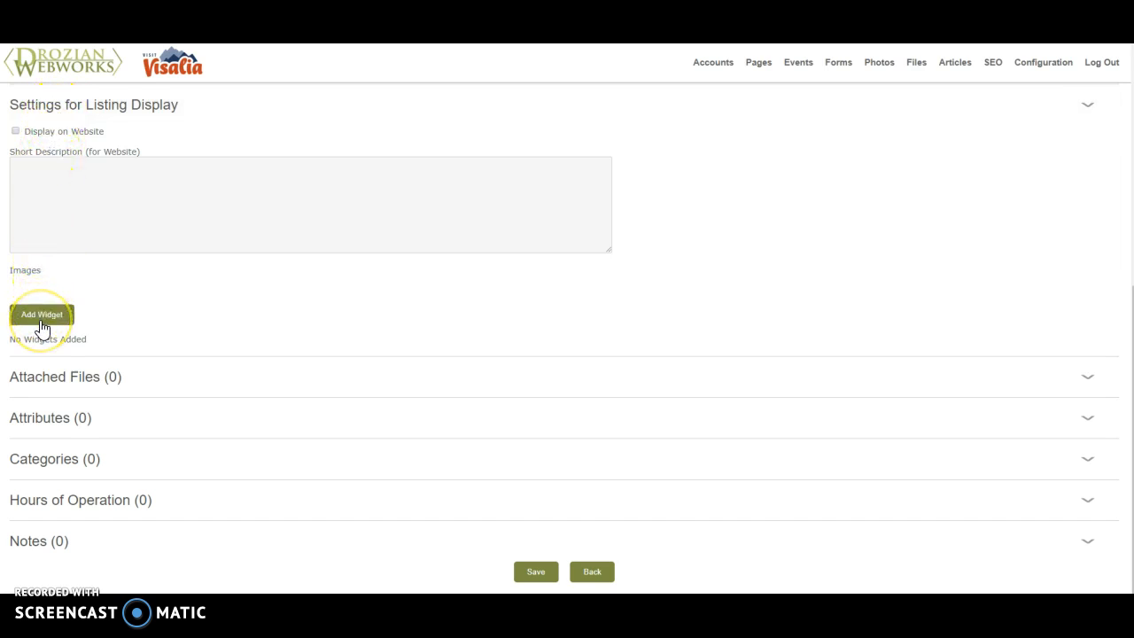
# Start adding a widget to the listing, accepting the loss of unsaved changes
pyautogui.click(42, 321)
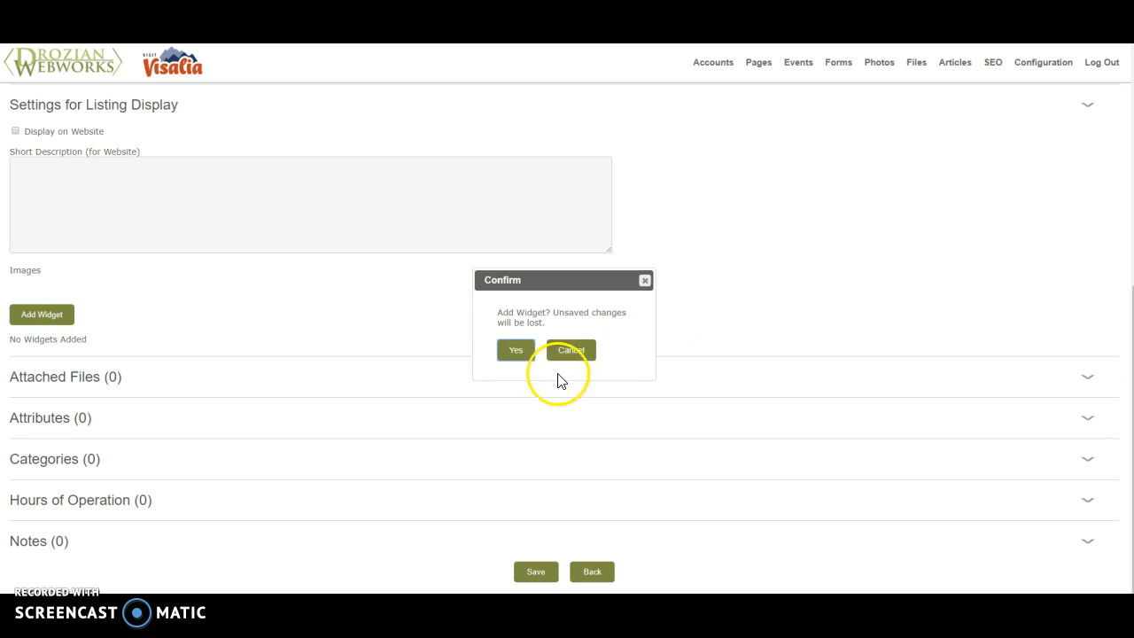
pyautogui.click(510, 350)
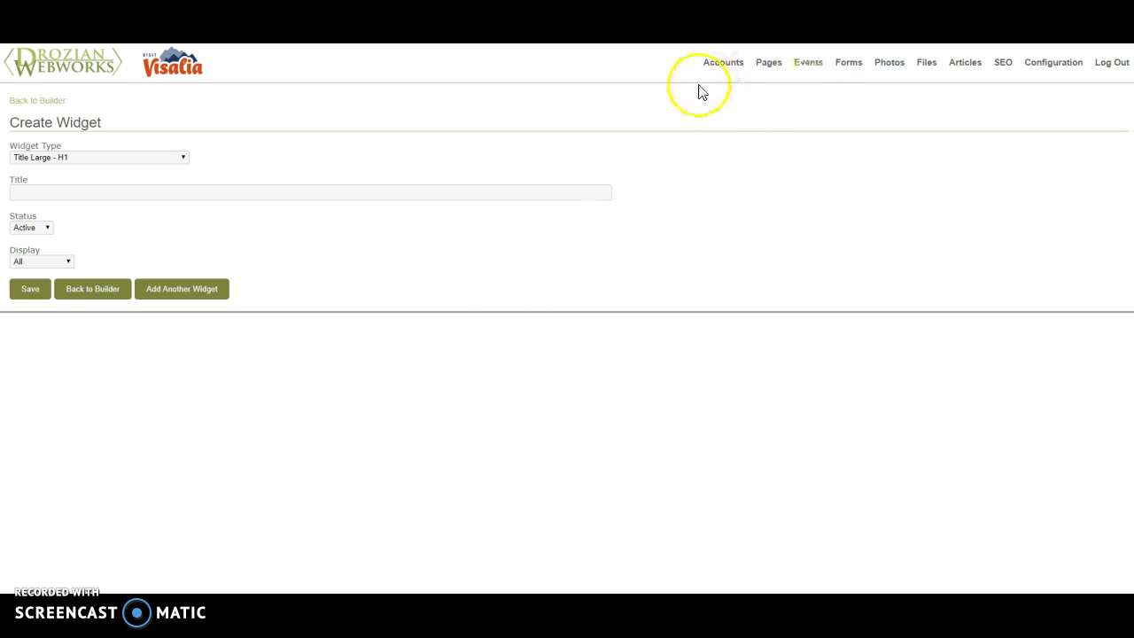
# Open the Visit Visalia website in a new browser tab
pyautogui.hotkey('ctrl', 't')
pyautogui.write('visit')
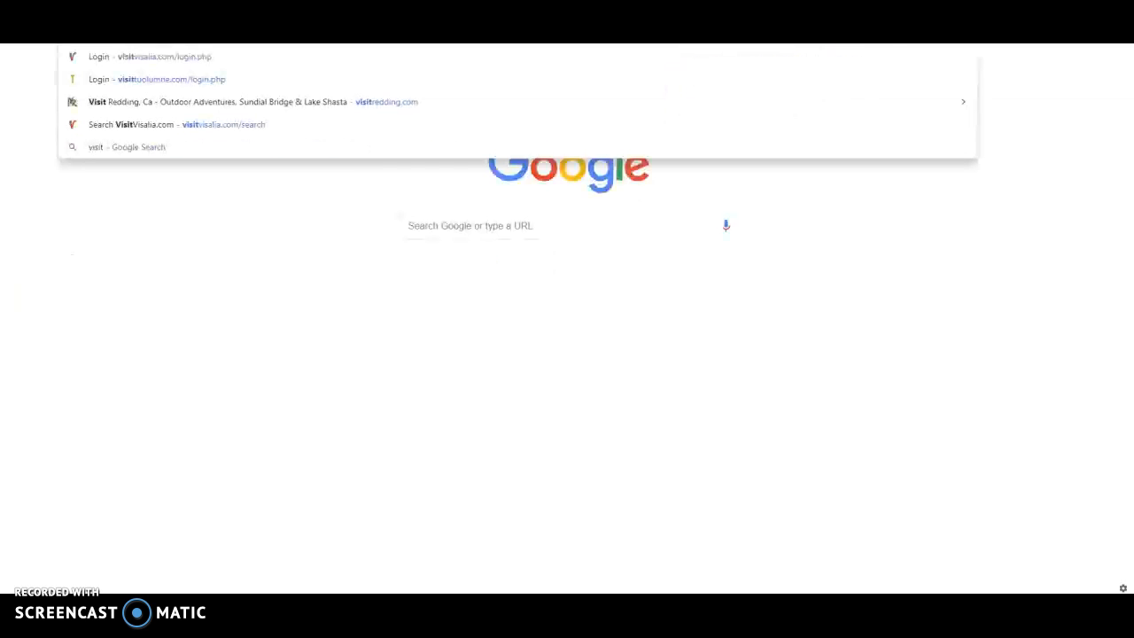
pyautogui.press('Return')
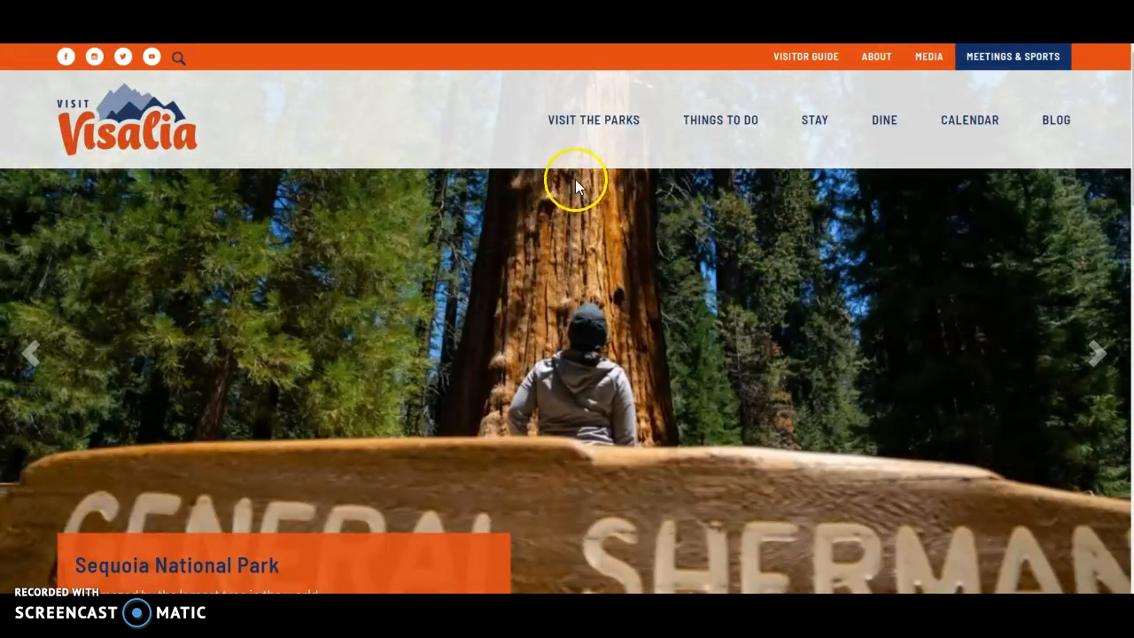
# Open the Wyndham Visalia listing from the website's Stay page and look over its details
pyautogui.moveTo(666, 123)
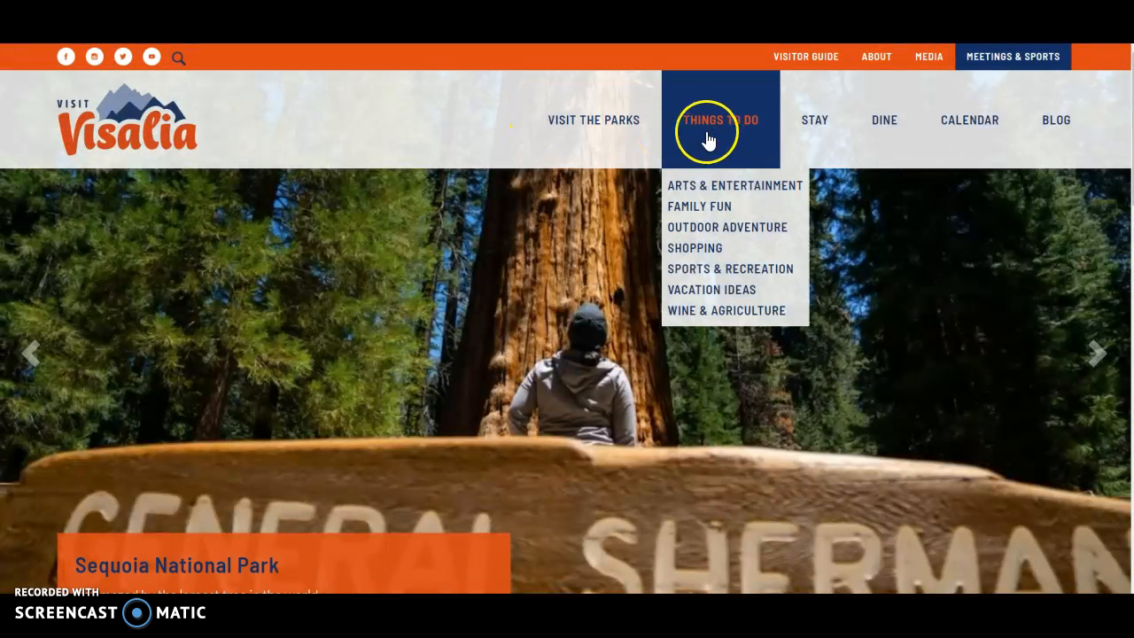
pyautogui.click(810, 126)
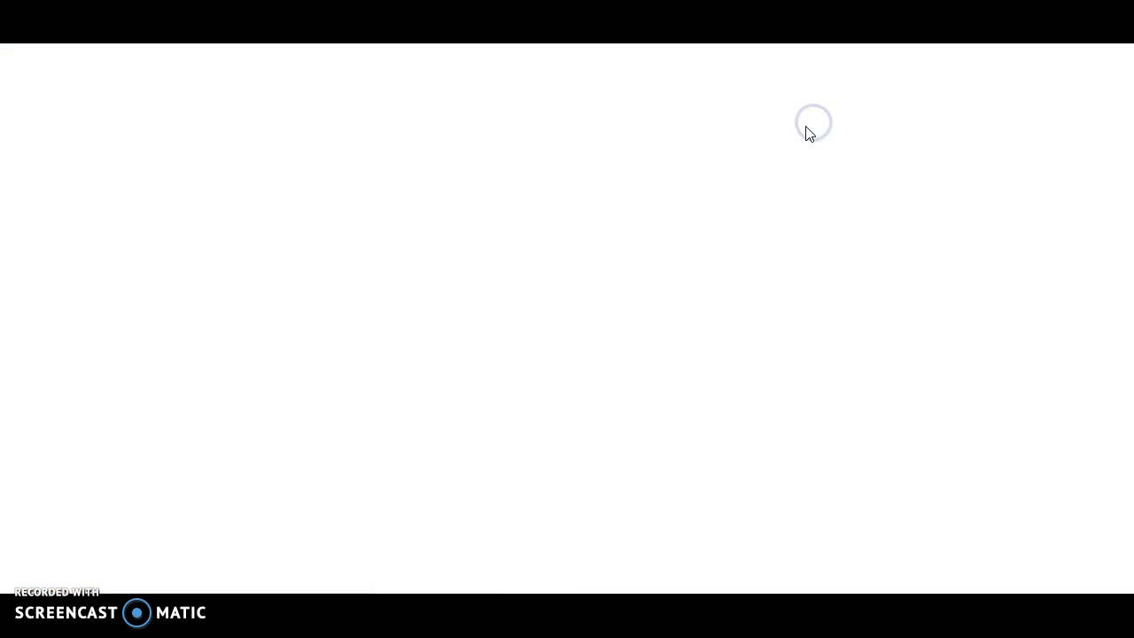
pyautogui.scroll(-6, 755, 214)
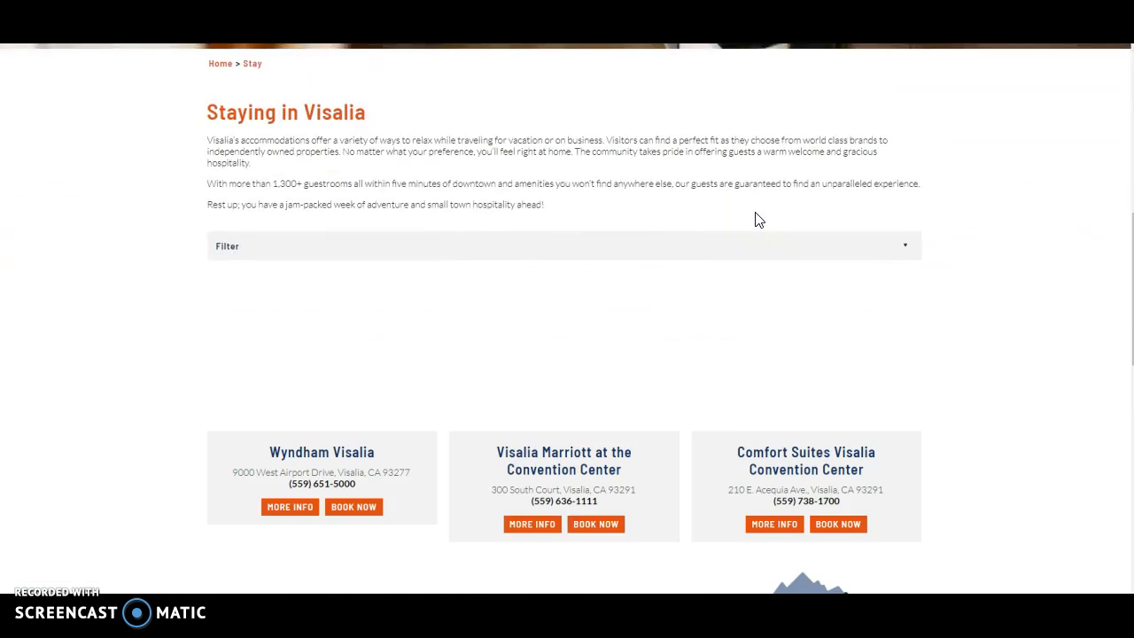
pyautogui.scroll(-2, 633, 230)
pyautogui.click(338, 281)
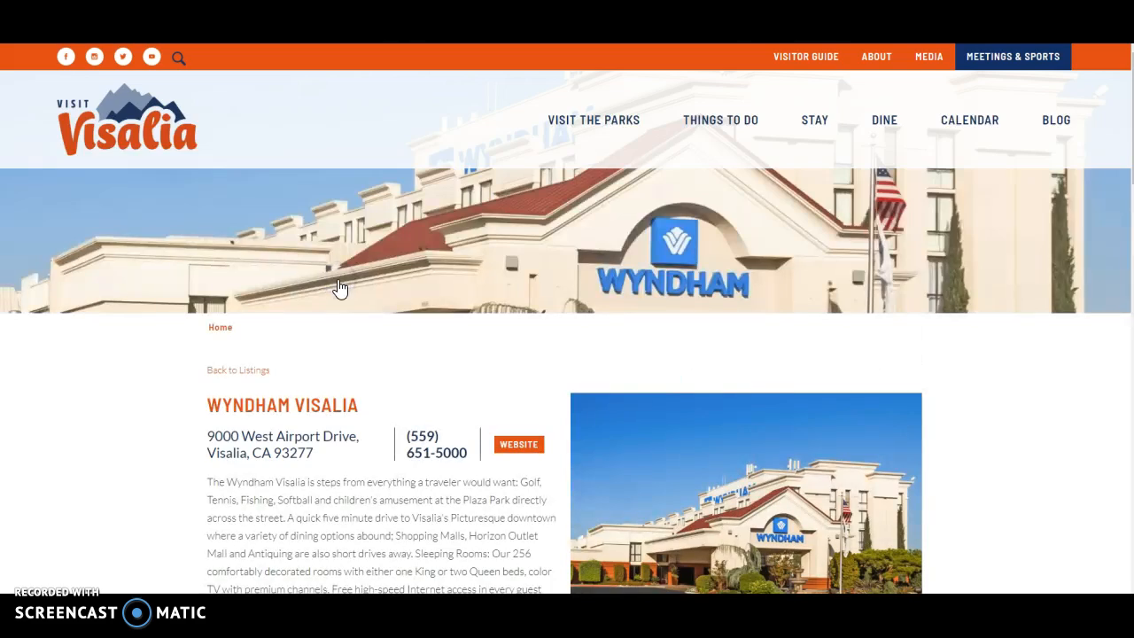
pyautogui.scroll(-3, 461, 274)
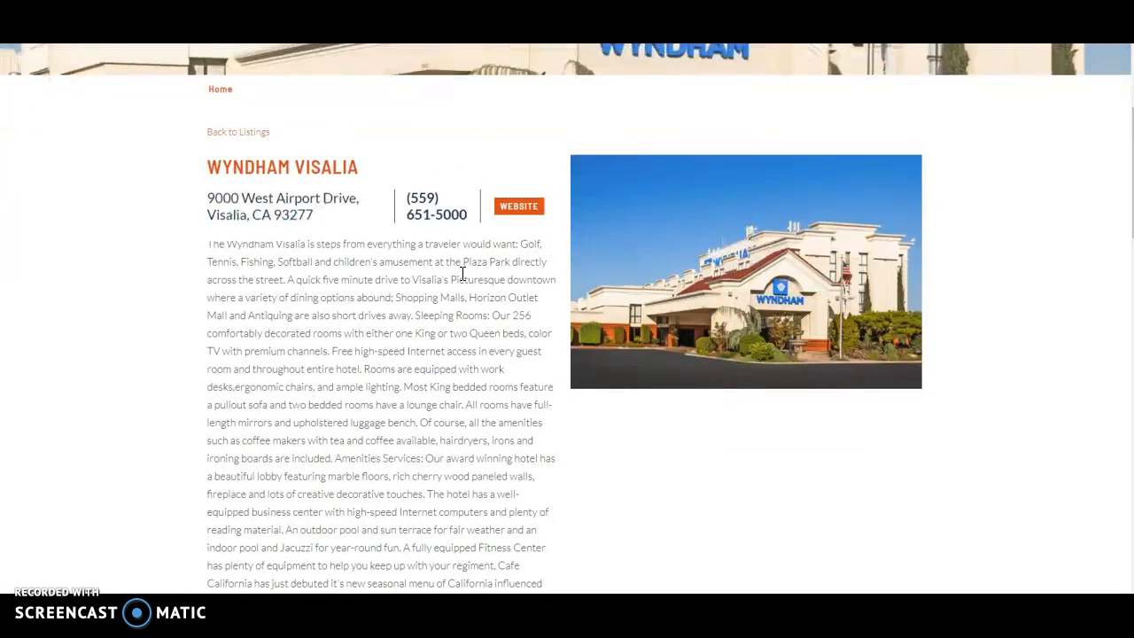
pyautogui.scroll(3, 462, 274)
# Return to the Stay page and open the Comfort Suites Visalia Convention Center listing
pyautogui.moveTo(720, 124)
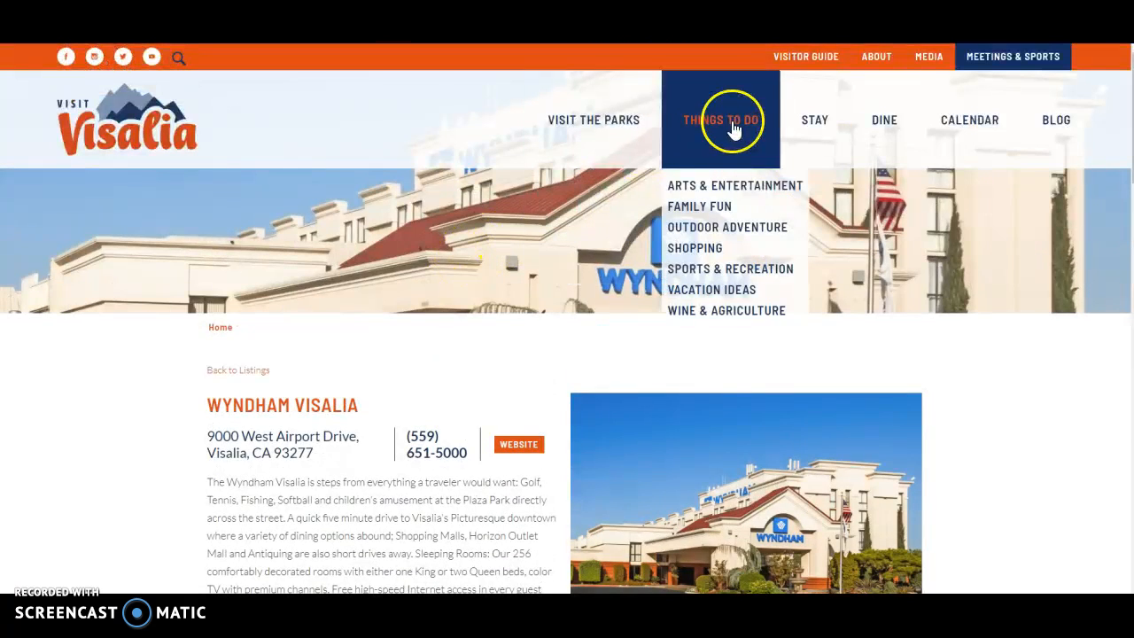
pyautogui.click(826, 121)
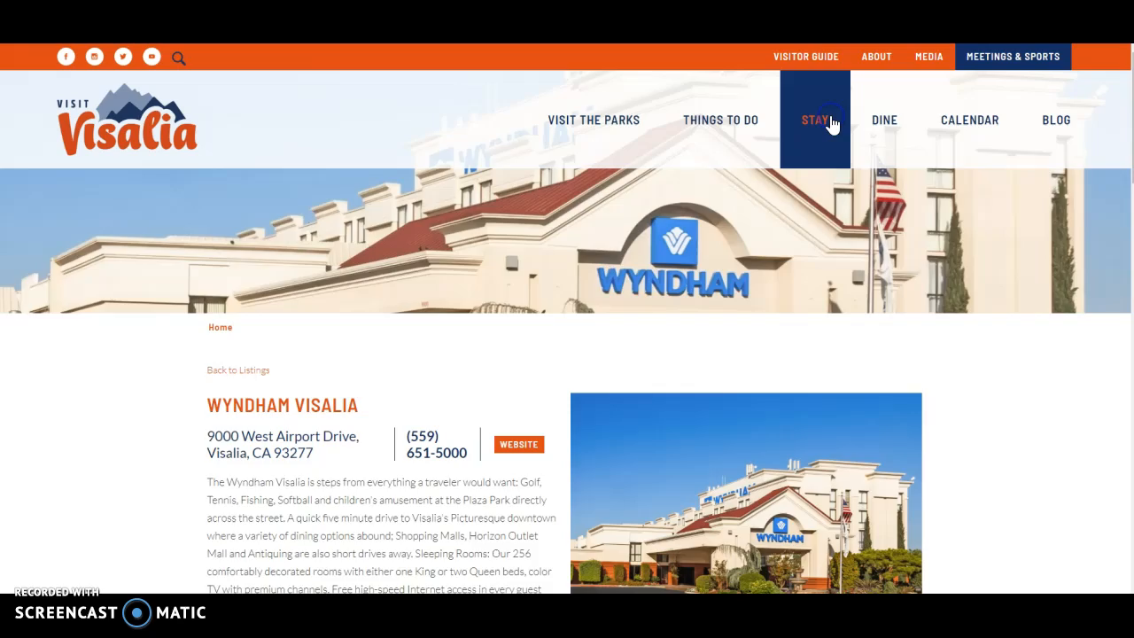
pyautogui.scroll(-5, 283, 350)
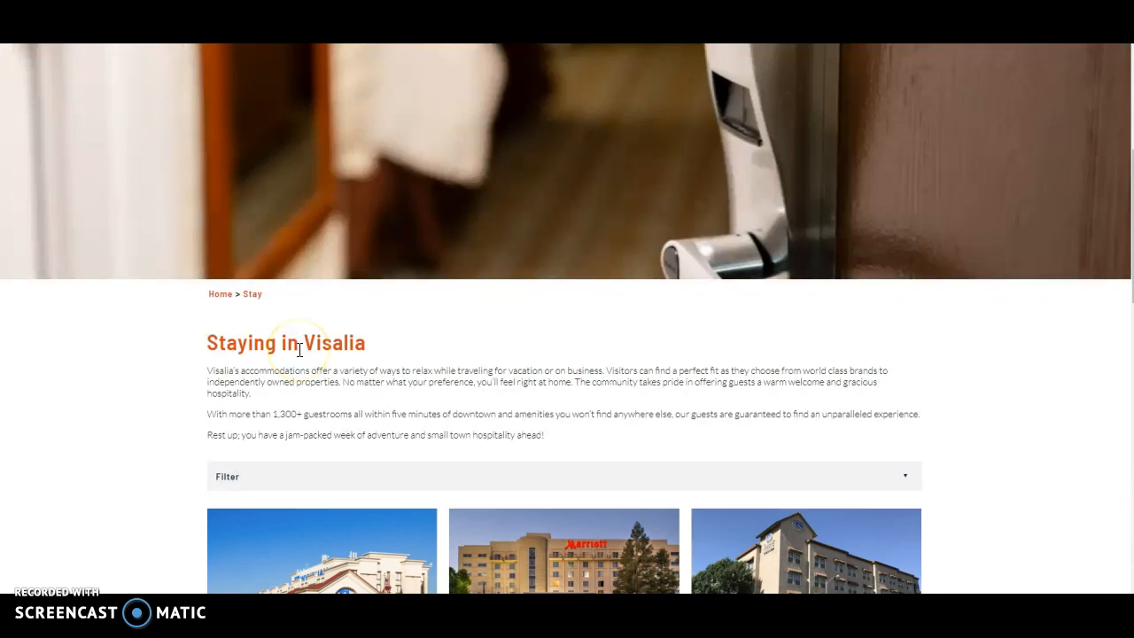
pyautogui.scroll(-3, 297, 350)
pyautogui.scroll(-2, 300, 352)
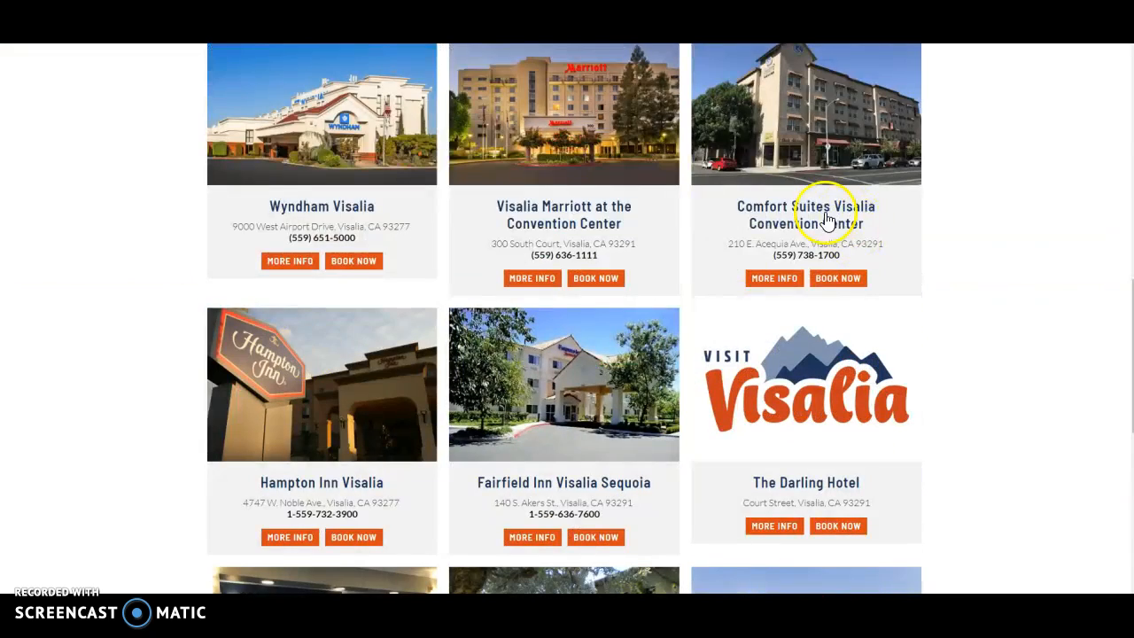
pyautogui.click(826, 217)
# Examine the Comfort Suites listing's description, amenities, photo gallery and Capacities/Floor Plan table
pyautogui.scroll(-2, 824, 219)
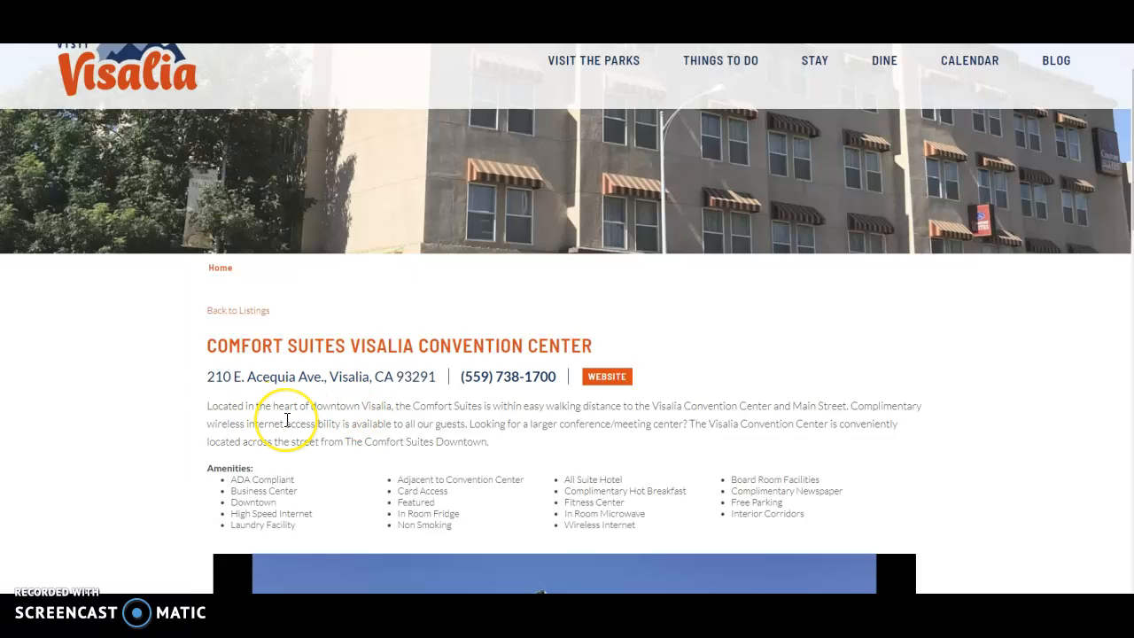
pyautogui.scroll(-2, 286, 420)
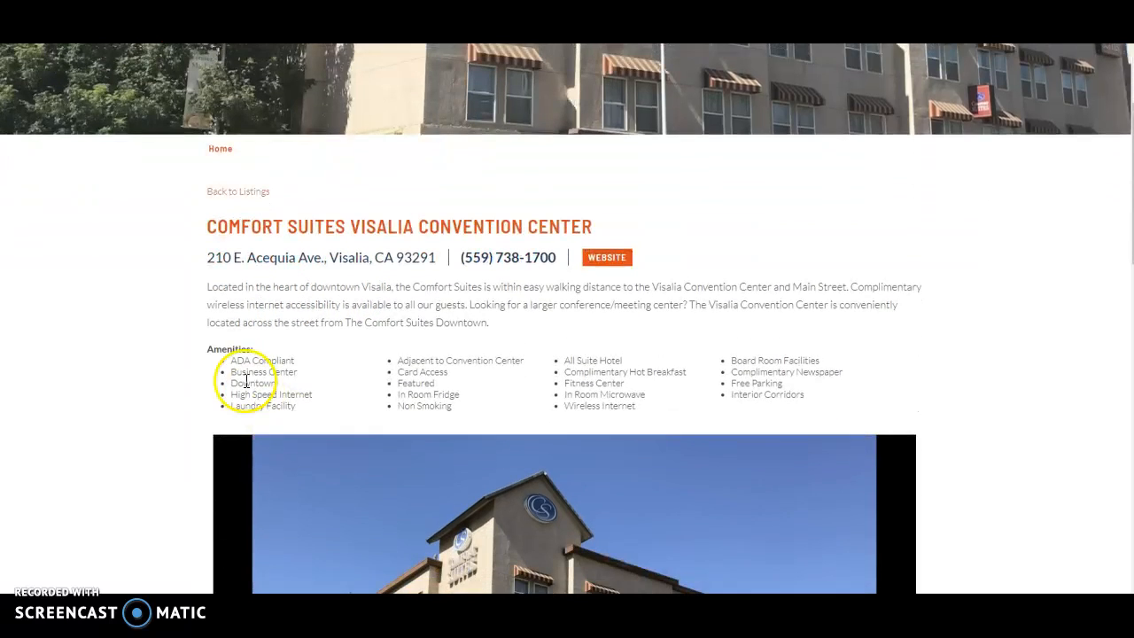
pyautogui.scroll(-2, 390, 393)
pyautogui.scroll(-2, 389, 392)
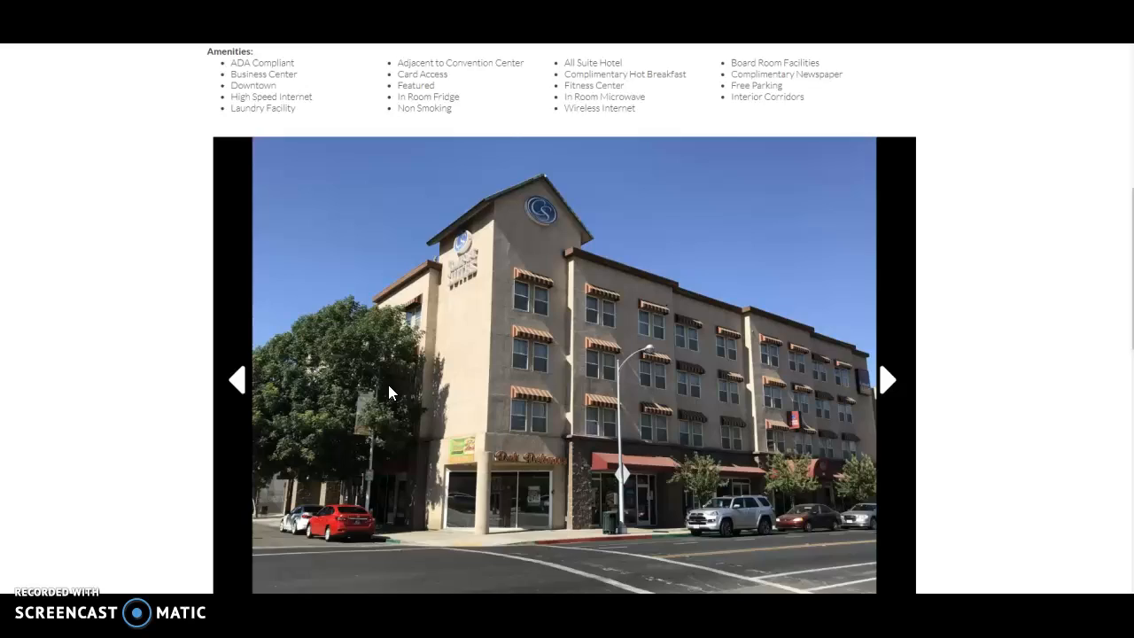
pyautogui.scroll(-3, 390, 392)
pyautogui.scroll(-1, 391, 394)
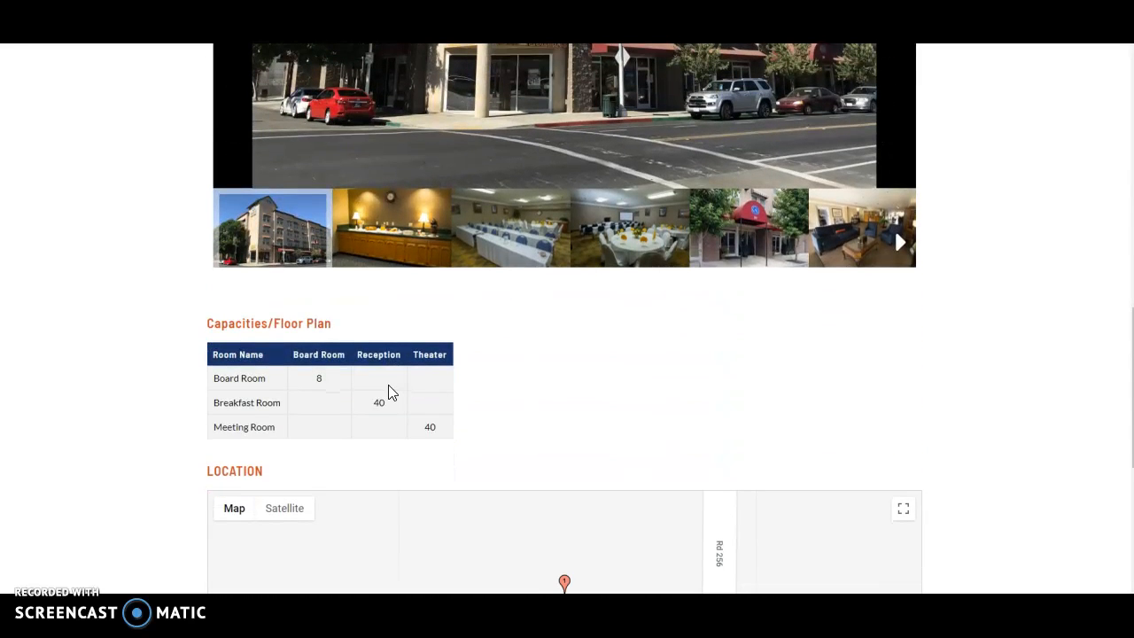
pyautogui.click(390, 394)
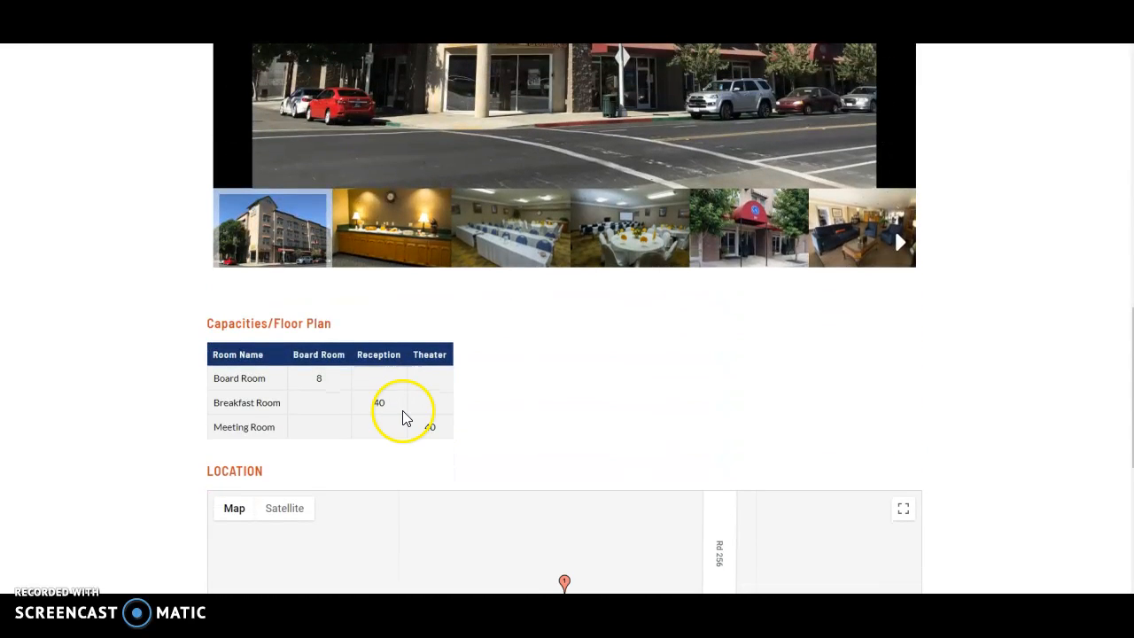
pyautogui.scroll(7, 405, 418)
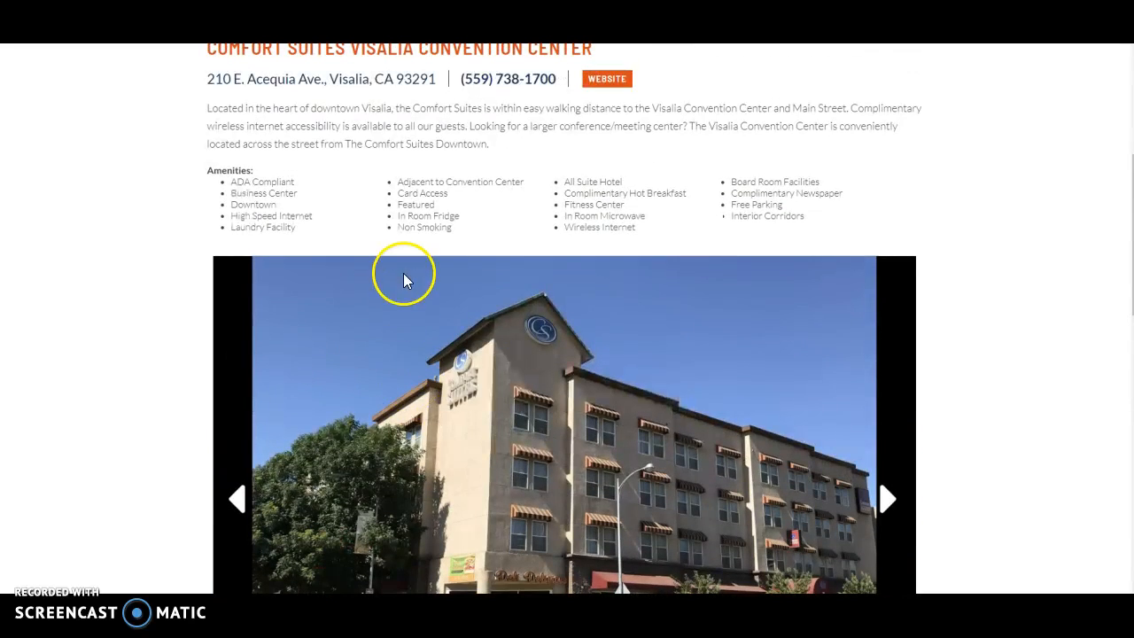
pyautogui.scroll(-2, 426, 444)
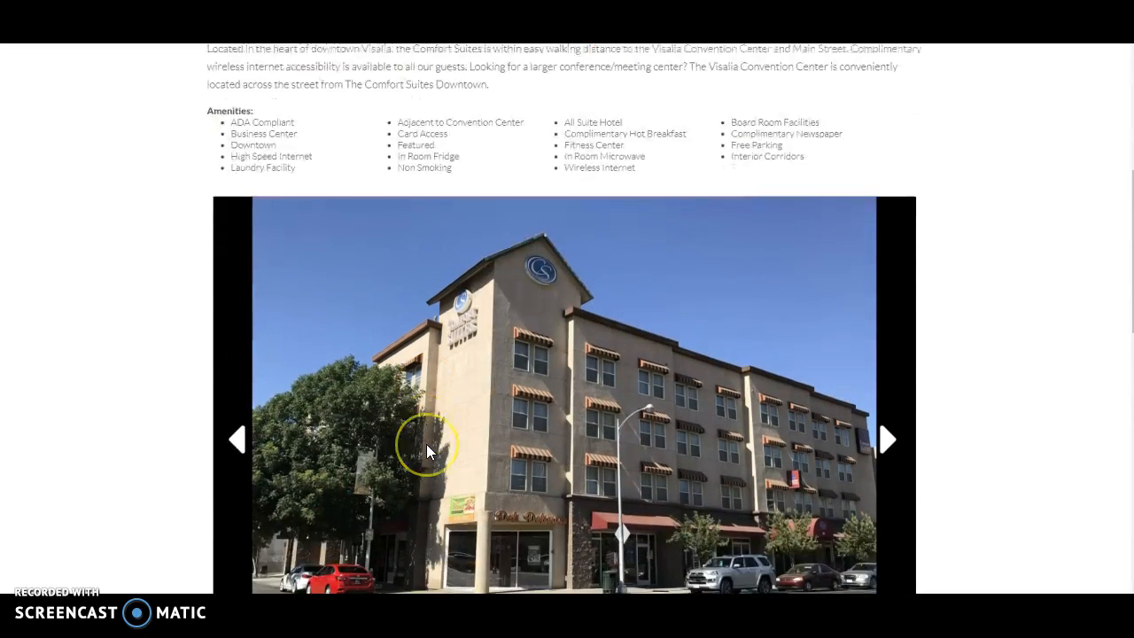
pyautogui.scroll(1, 426, 446)
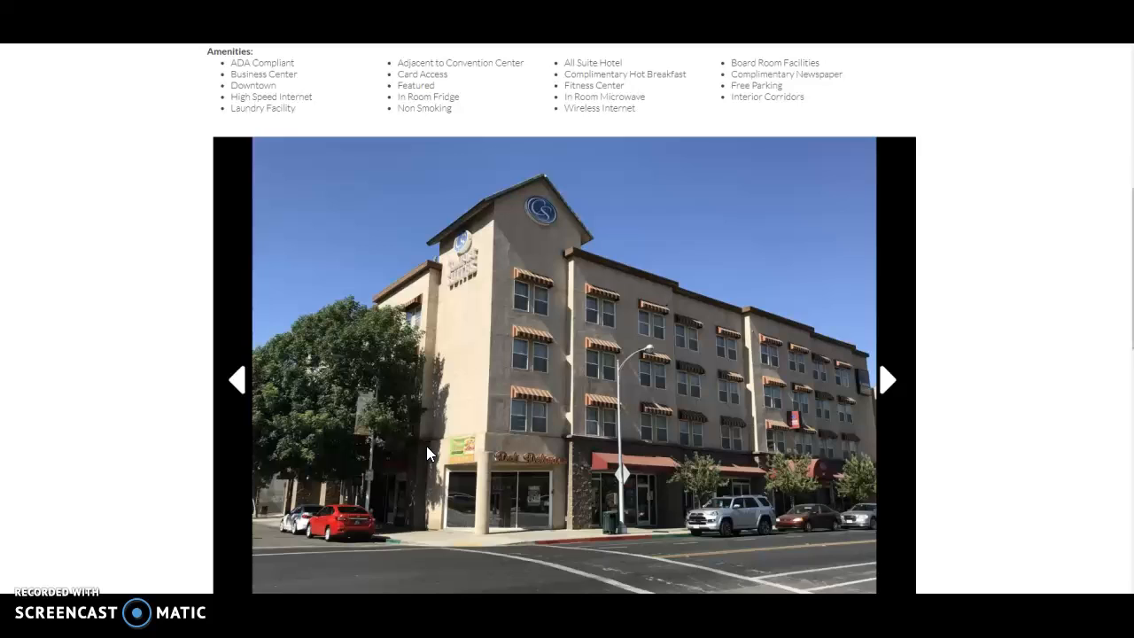
pyautogui.scroll(1, 427, 446)
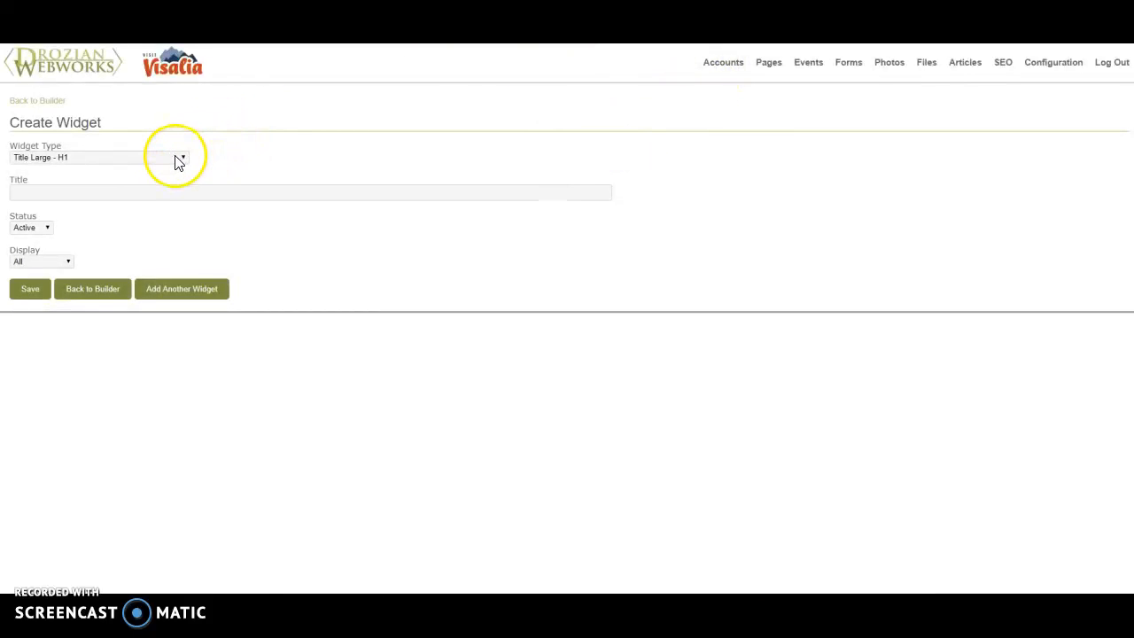
# Back on the Create Widget page, set the widget type to Photo/Video Gallery and save the new widget
pyautogui.click(178, 160)
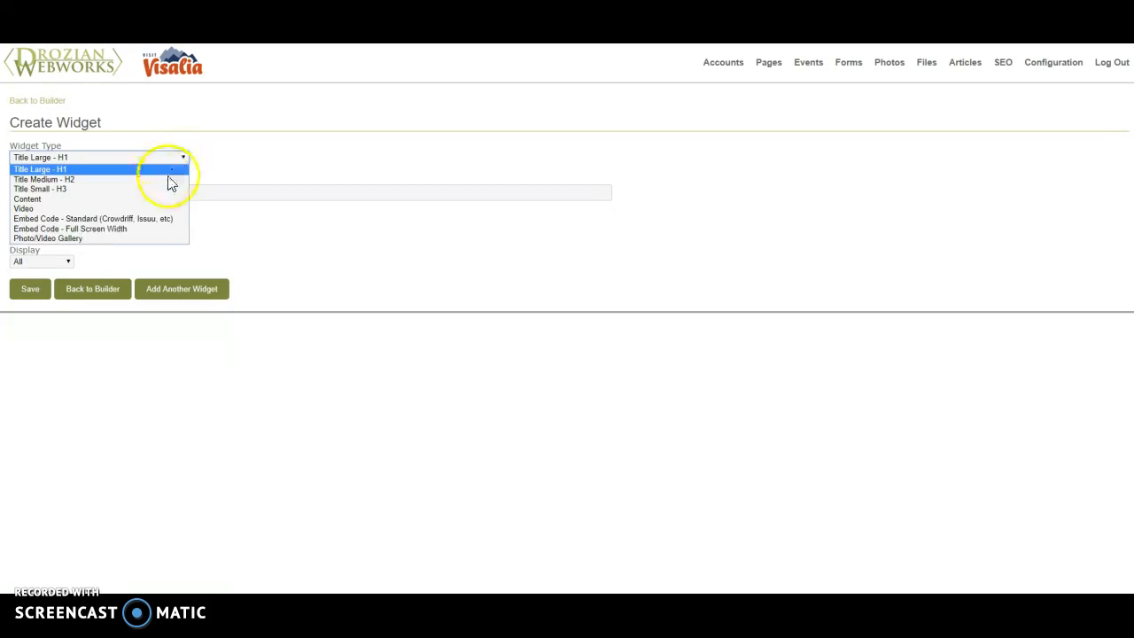
pyautogui.click(153, 239)
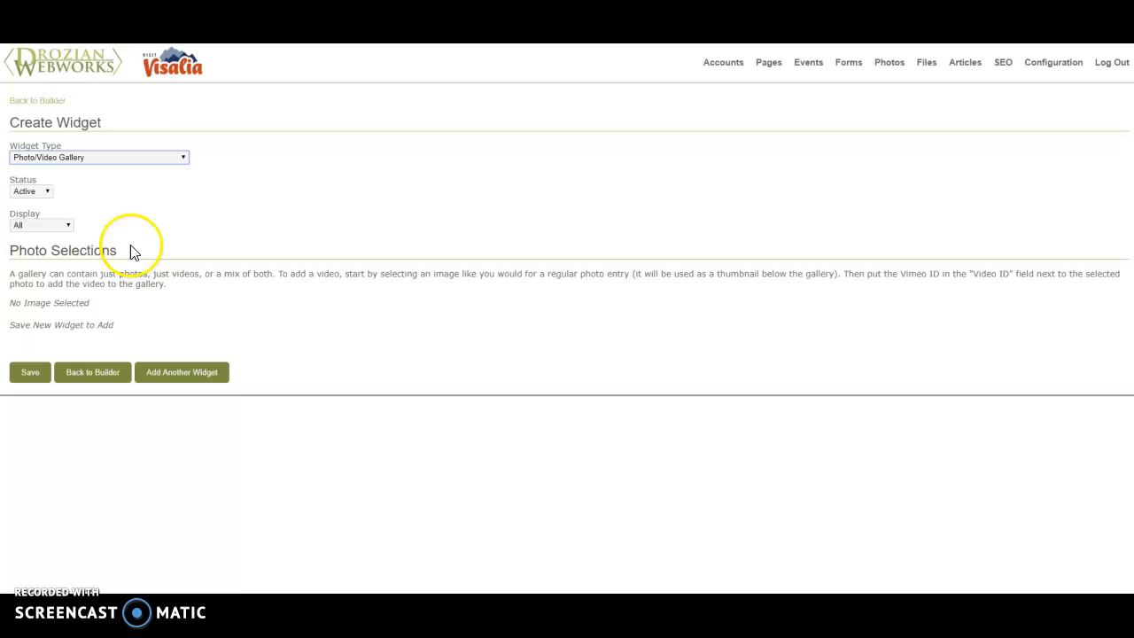
pyautogui.click(28, 376)
pyautogui.click(25, 351)
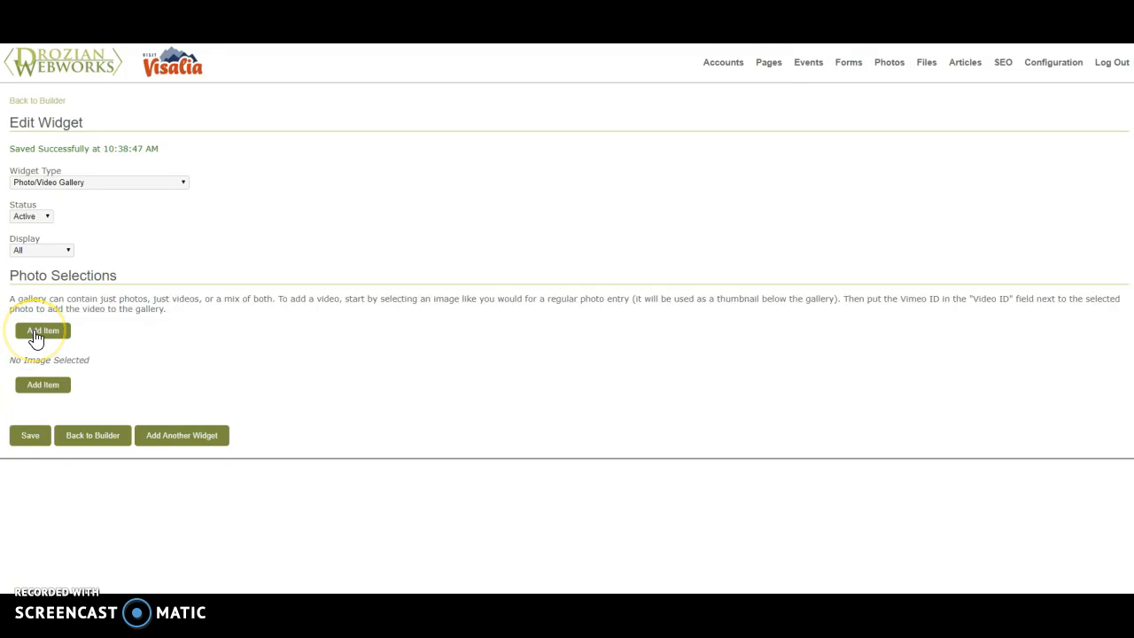
# Add an empty item to the gallery widget's photo selections, accepting the loss of unsaved changes
pyautogui.click(36, 337)
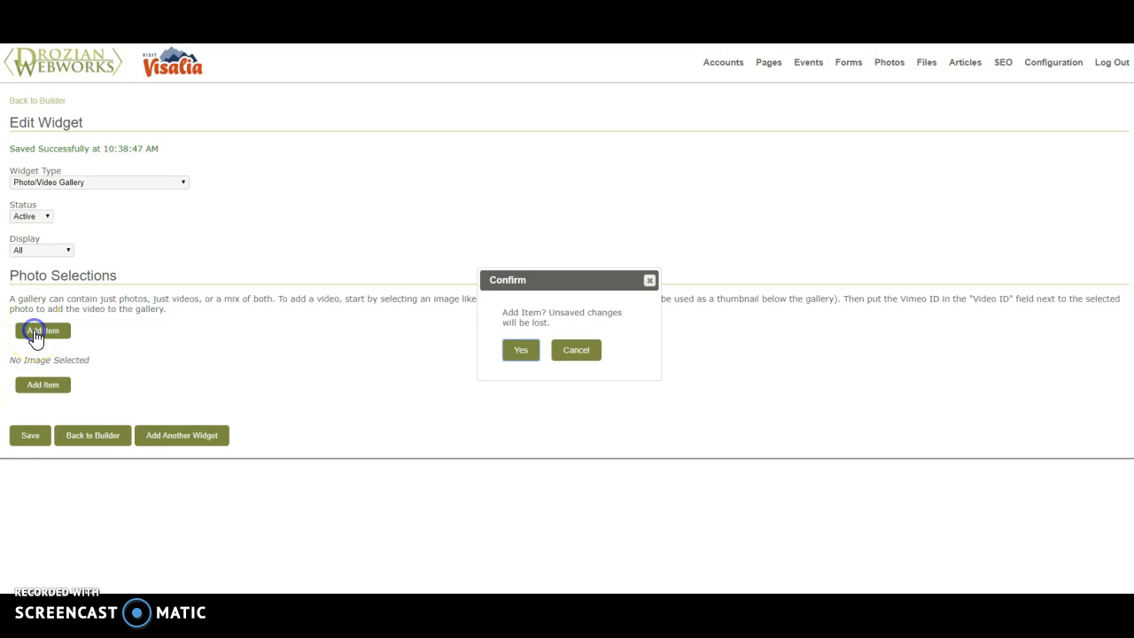
pyautogui.click(522, 355)
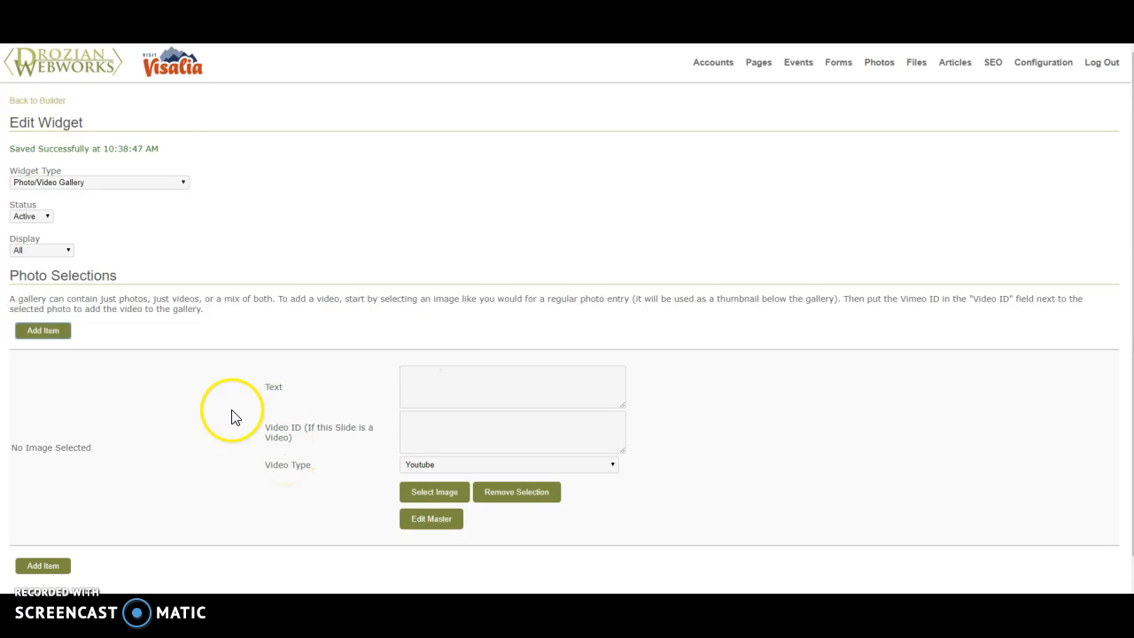
pyautogui.scroll(-1, 227, 476)
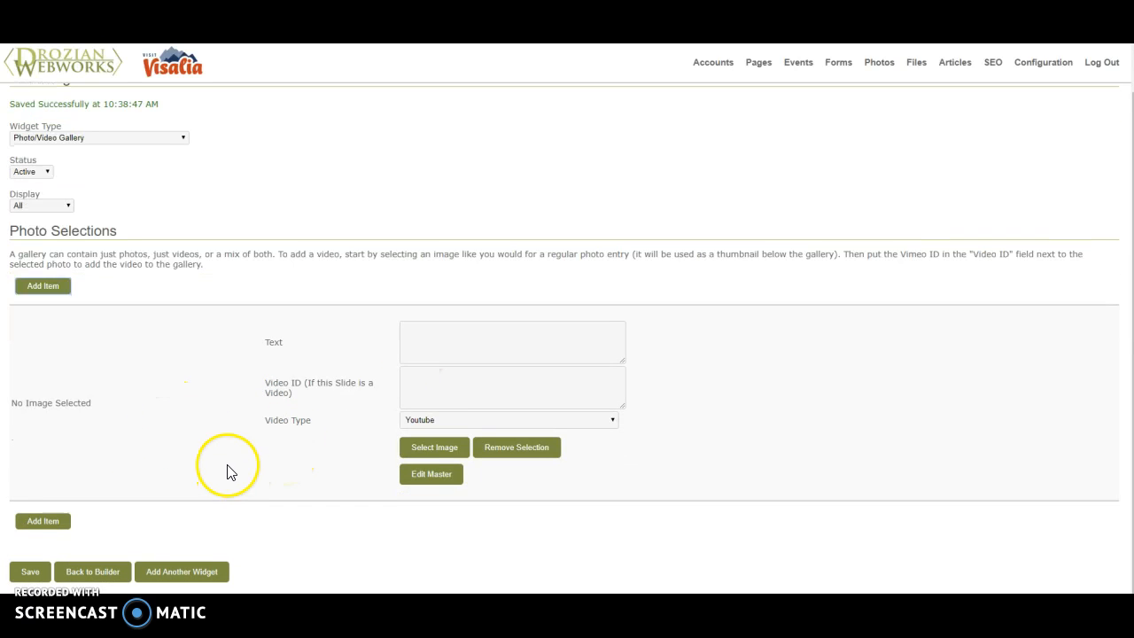
# Switch to the YouTube window and copy the video ID from the address of Travel Medford's "Days" video
pyautogui.click(449, 380)
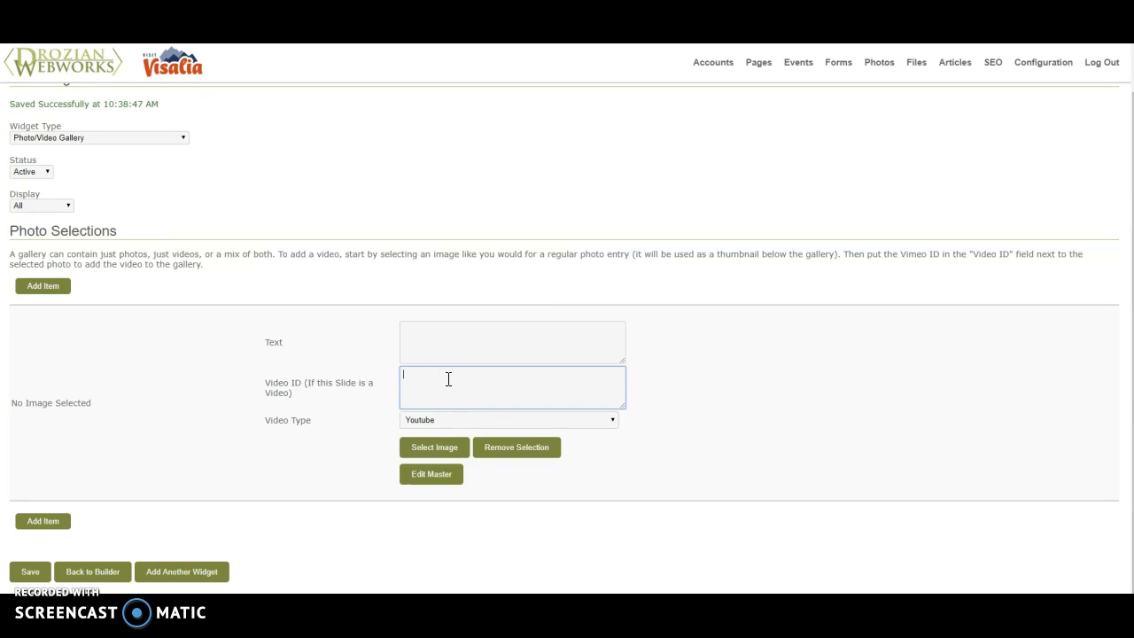
pyautogui.moveTo(0, 109); pyautogui.dragTo(830, 44)
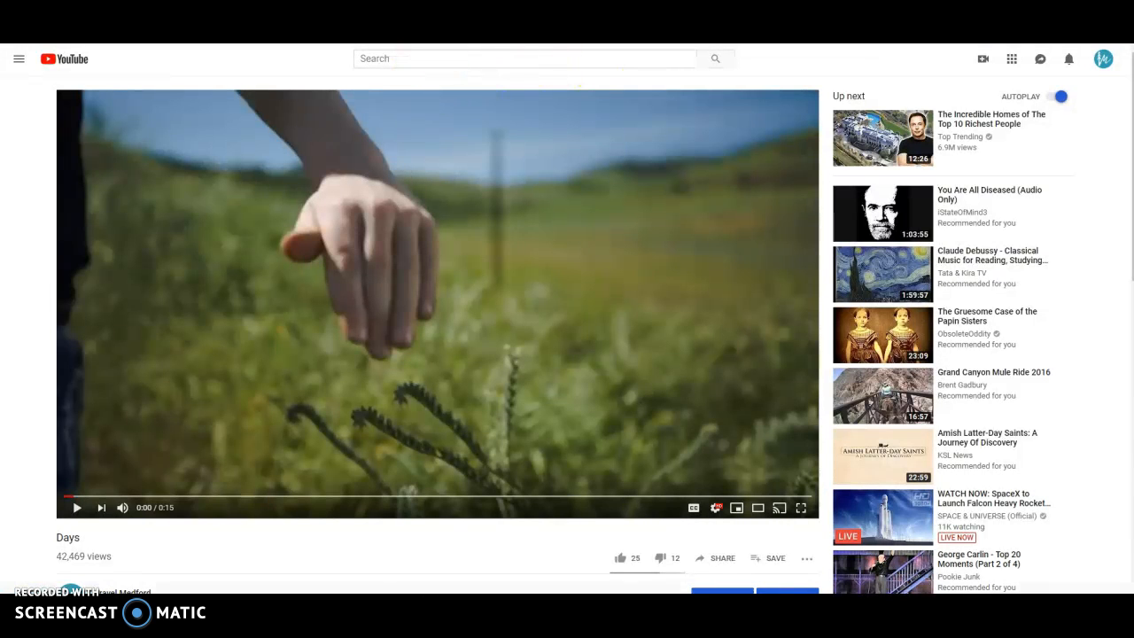
pyautogui.moveTo(771, 43); pyautogui.dragTo(777, 76)
pyautogui.click(1098, 44)
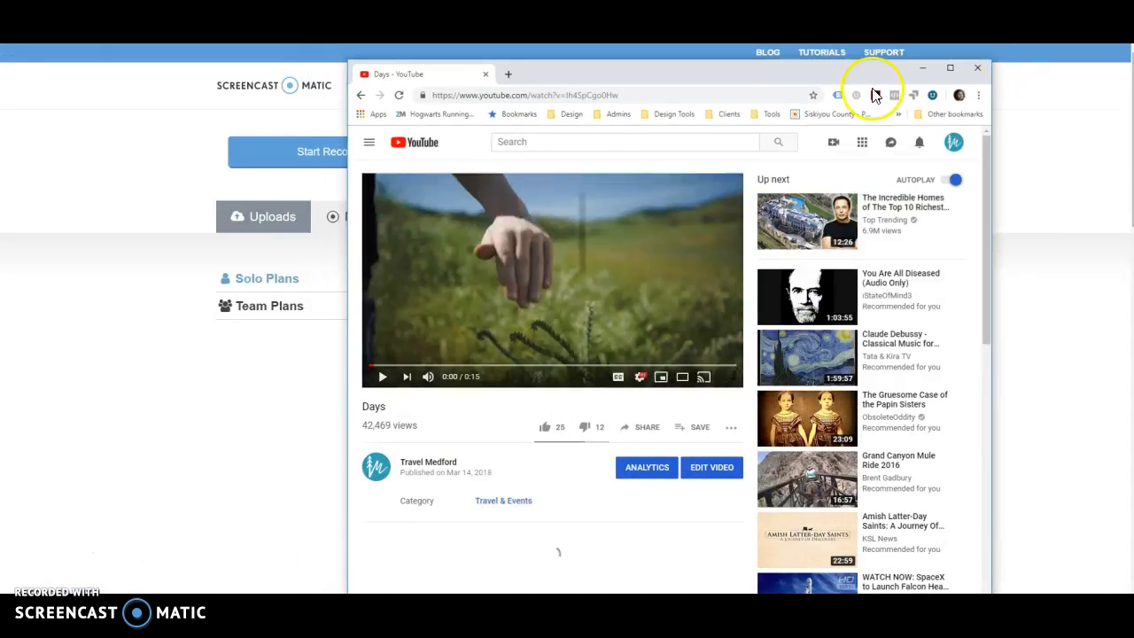
pyautogui.click(643, 94)
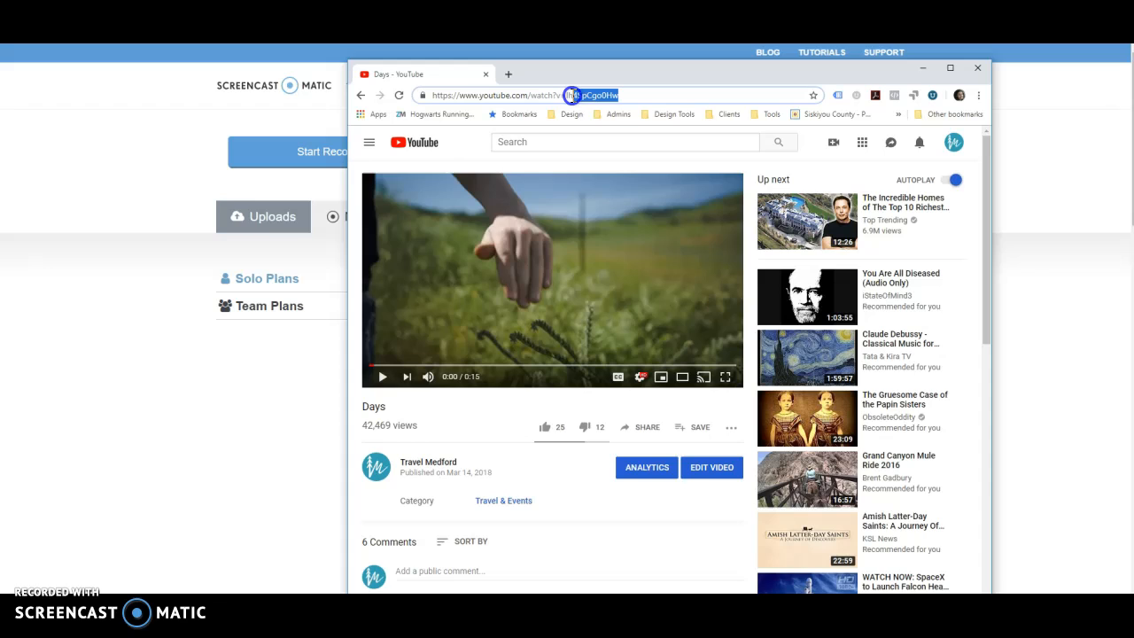
pyautogui.moveTo(567, 95); pyautogui.dragTo(564, 95)
pyautogui.hotkey('ctrl', 'c')
# Back on the widget page, paste Ih4SpCgo0Hw as the gallery item's video ID and save the widget
pyautogui.hotkey('alt', 'Tab')
pyautogui.hotkey('ctrl', 'v')
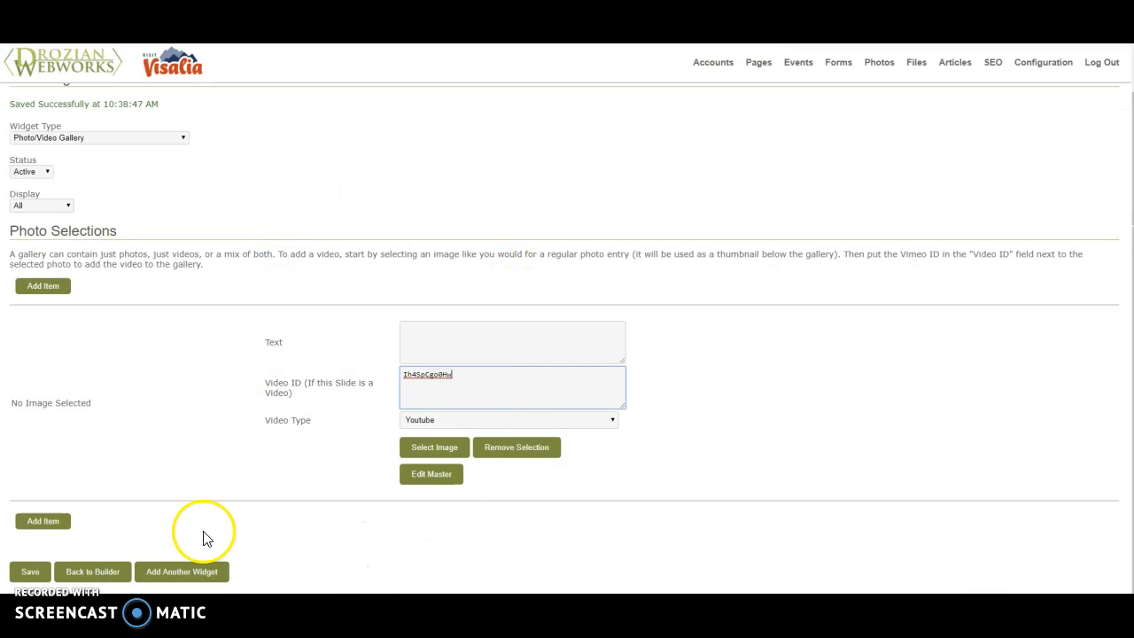
pyautogui.click(30, 572)
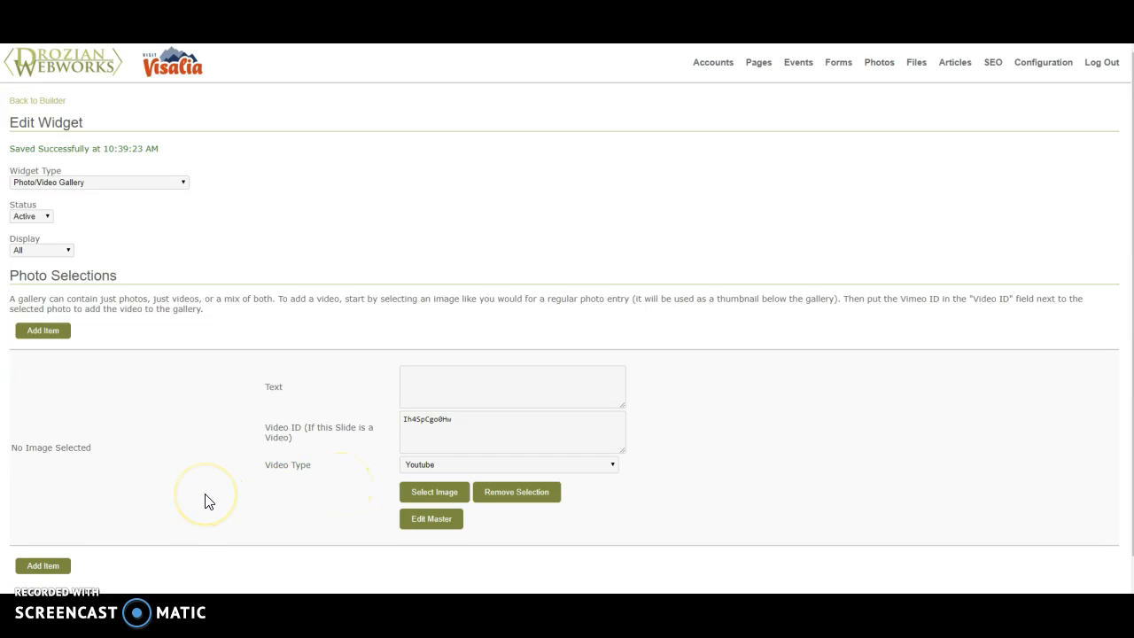
# Start selecting an image for the video item and open 750-gozen-plate-sushi.jpg from the Account Images folder
pyautogui.click(448, 501)
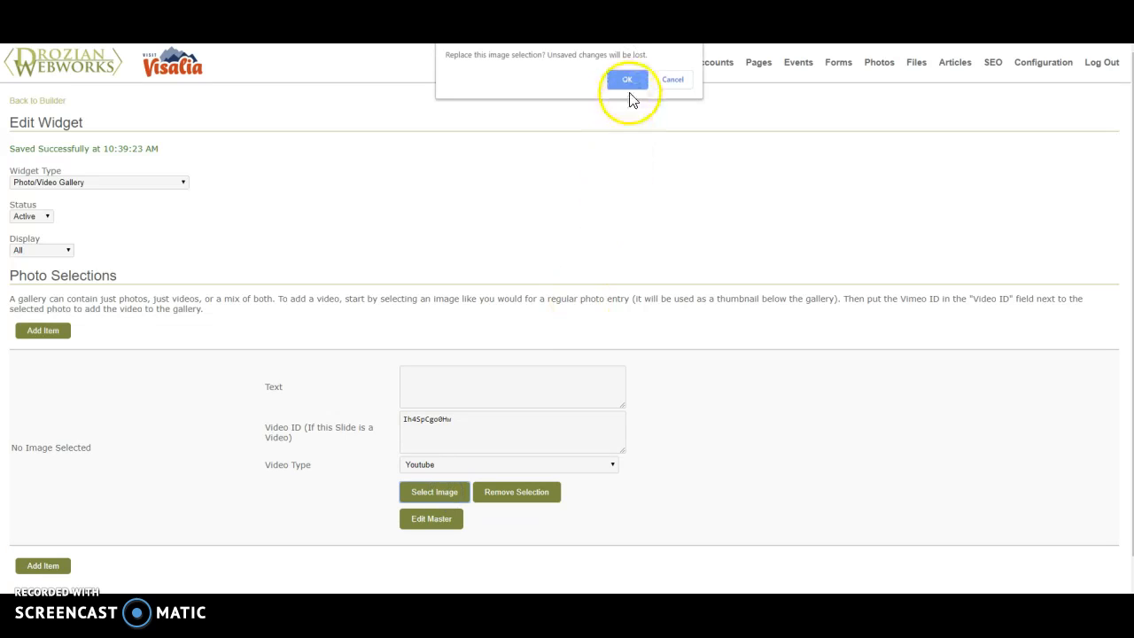
pyautogui.click(629, 81)
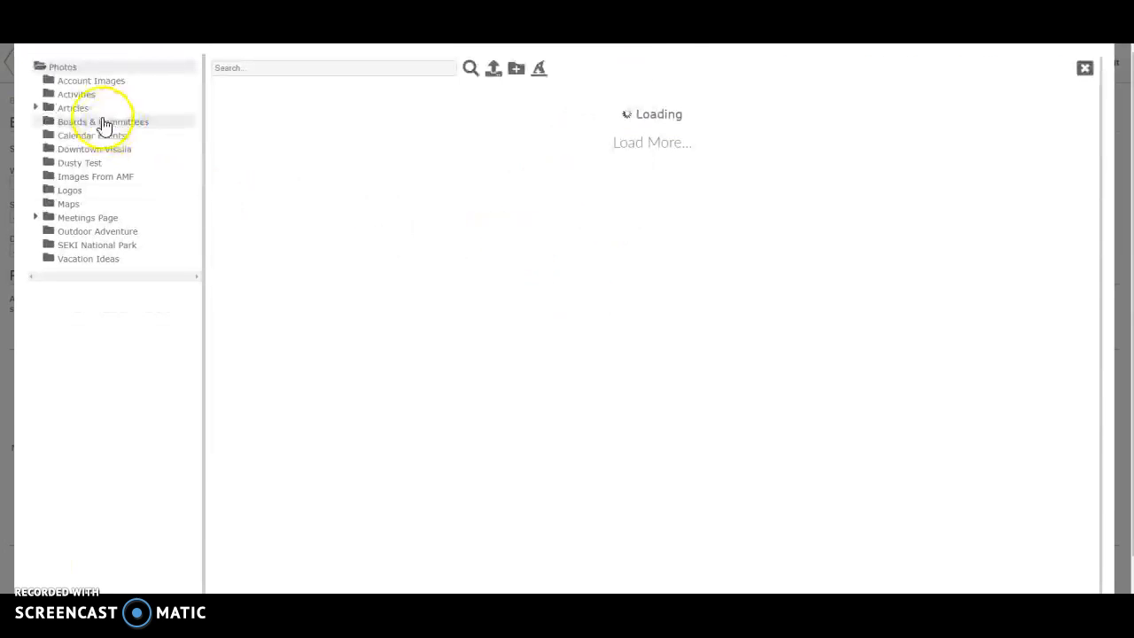
pyautogui.click(94, 85)
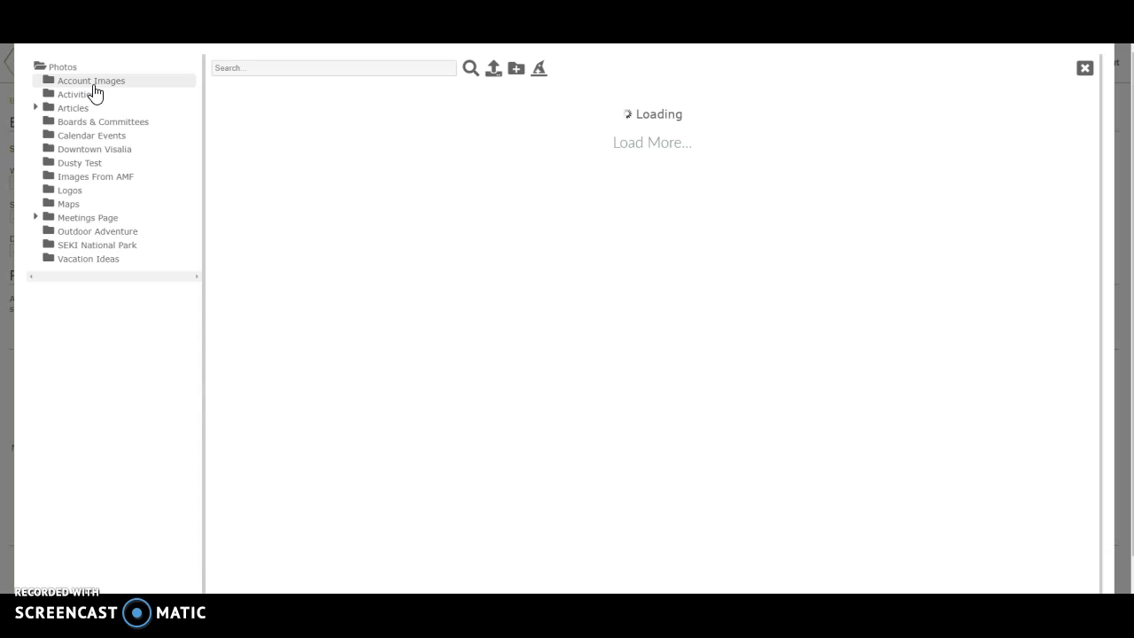
pyautogui.click(130, 98)
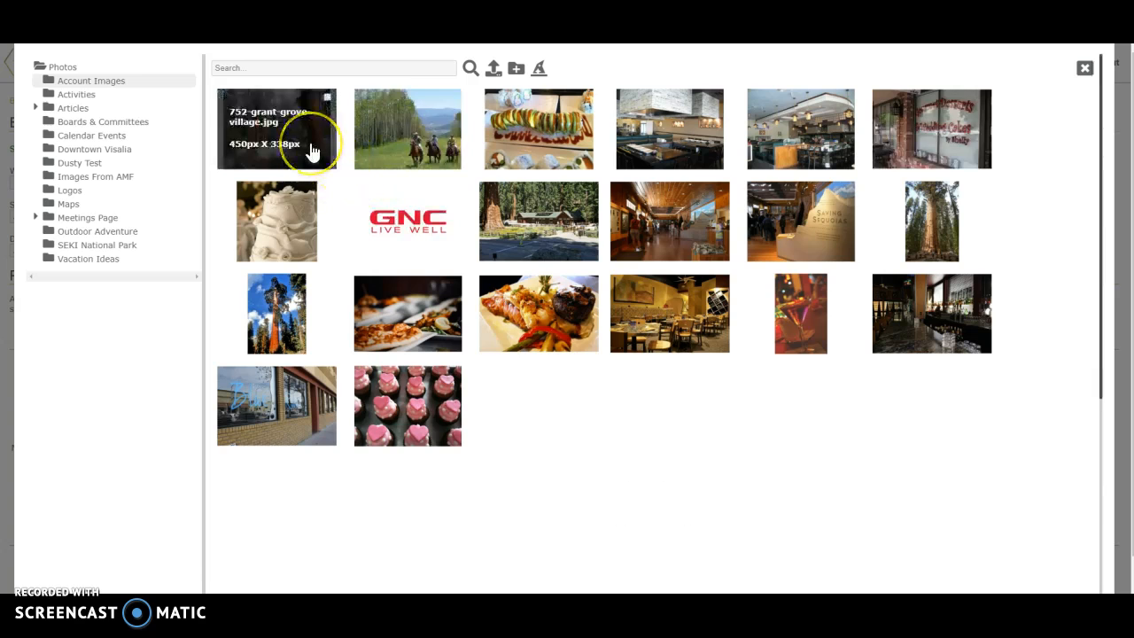
pyautogui.click(536, 140)
# Create and save a 2400x1600 crop of the sushi photo, accepting the loss of unsaved photo changes
pyautogui.scroll(-7, 370, 322)
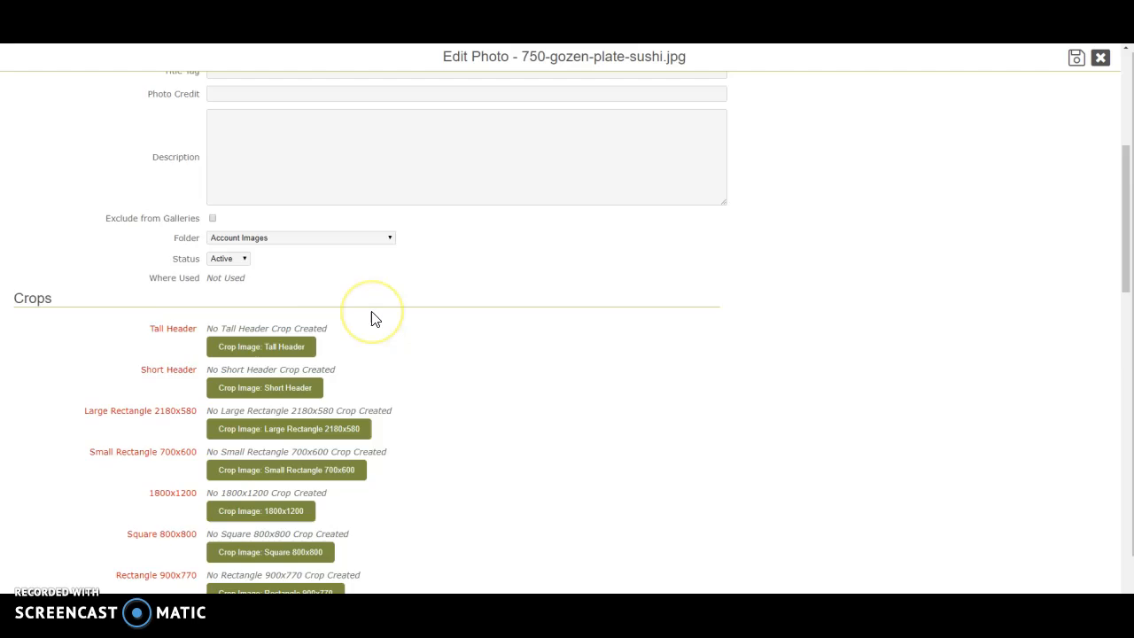
pyautogui.click(263, 418)
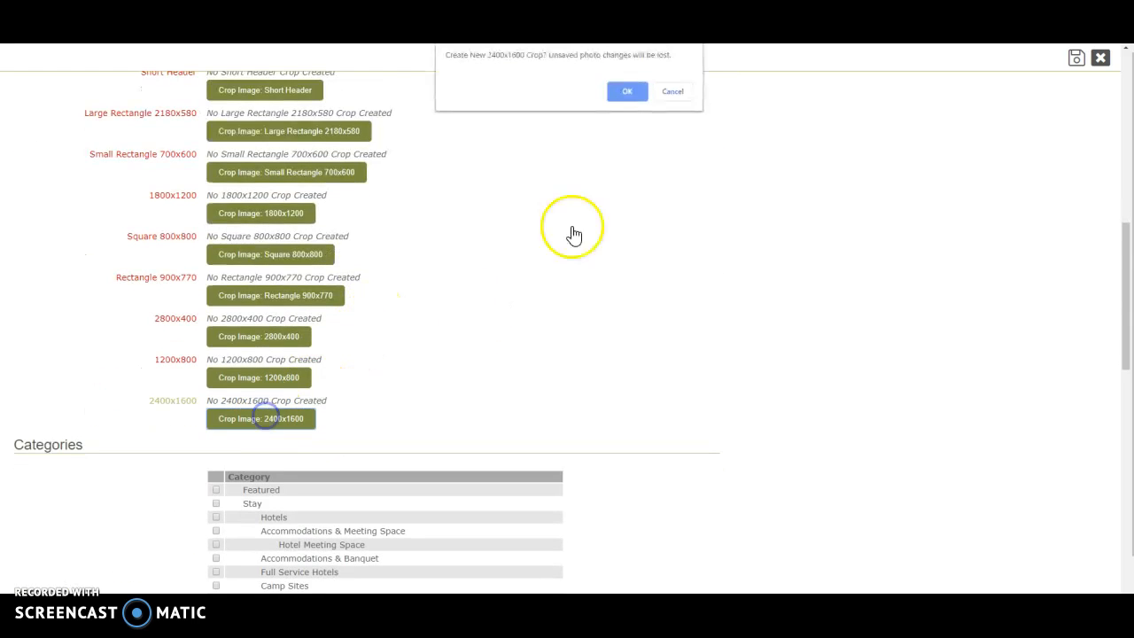
pyautogui.click(633, 93)
pyautogui.click(1075, 58)
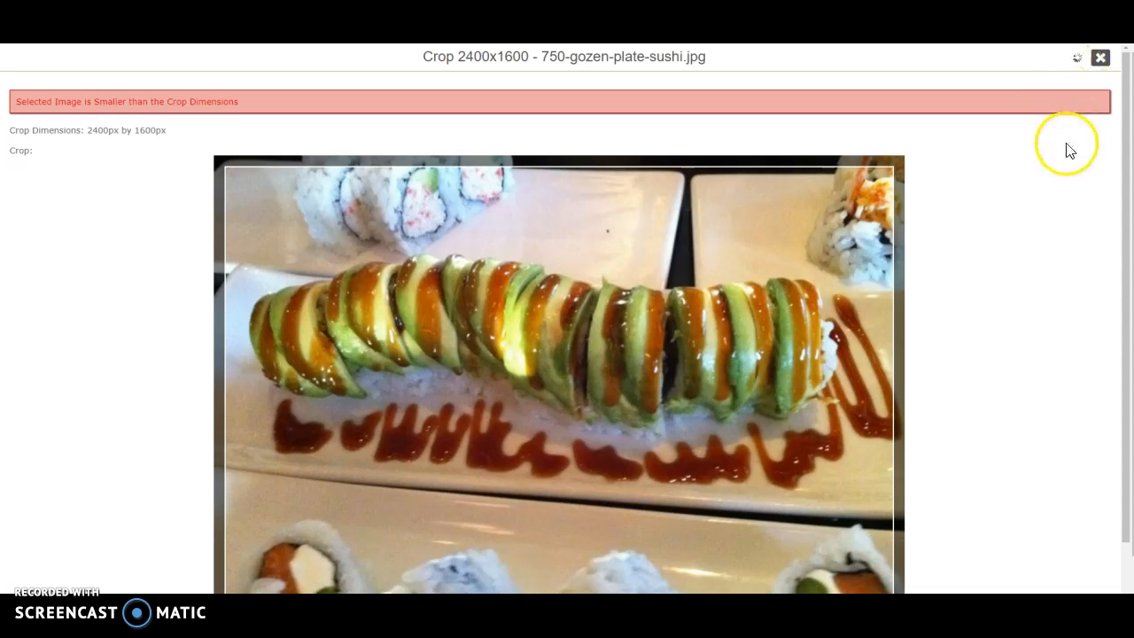
pyautogui.click(1076, 87)
pyautogui.click(1102, 60)
# Use the sushi photo's 2400x1600 crop as the video item's image
pyautogui.scroll(-5, 861, 152)
pyautogui.scroll(-10, 861, 154)
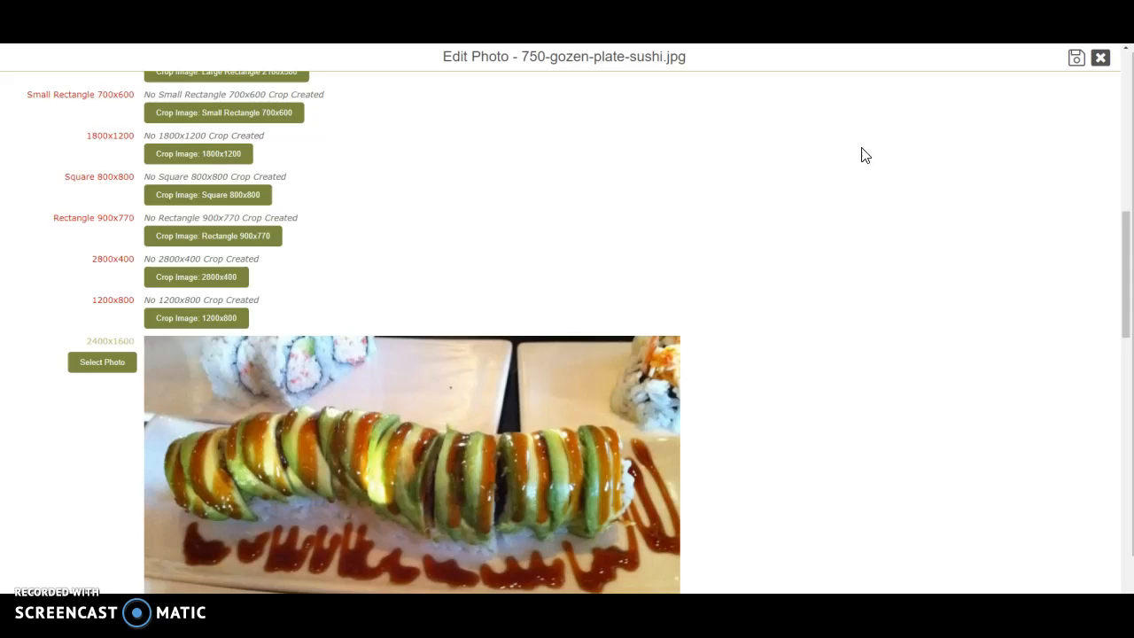
pyautogui.click(76, 251)
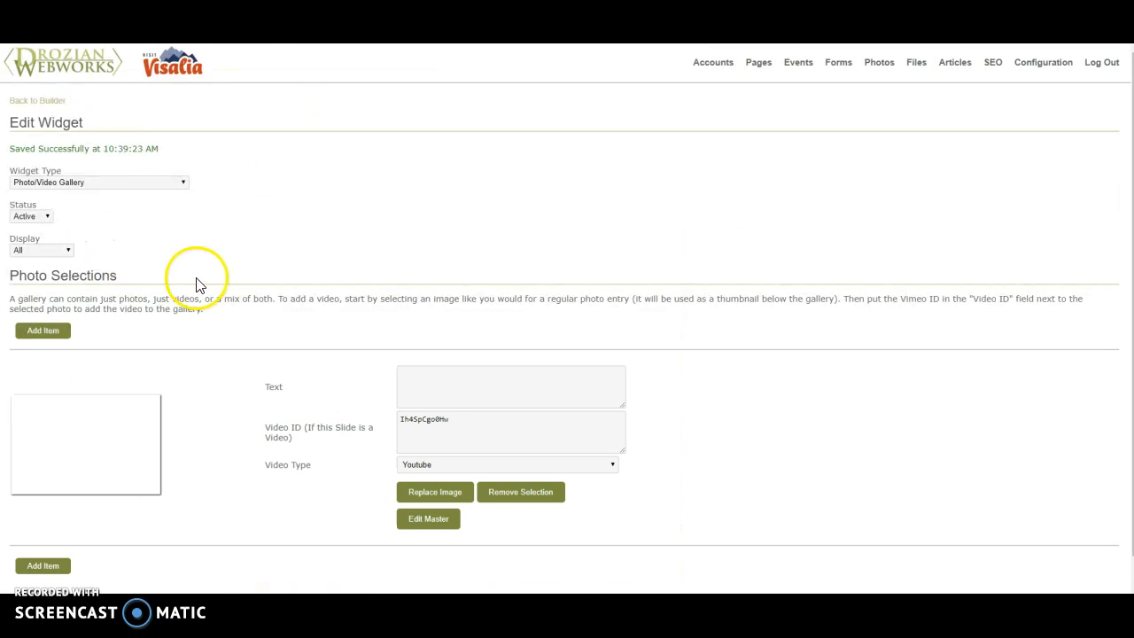
# Add a second item to the gallery and open its image selection, accepting the loss of unsaved changes
pyautogui.scroll(-1, 197, 293)
pyautogui.click(29, 518)
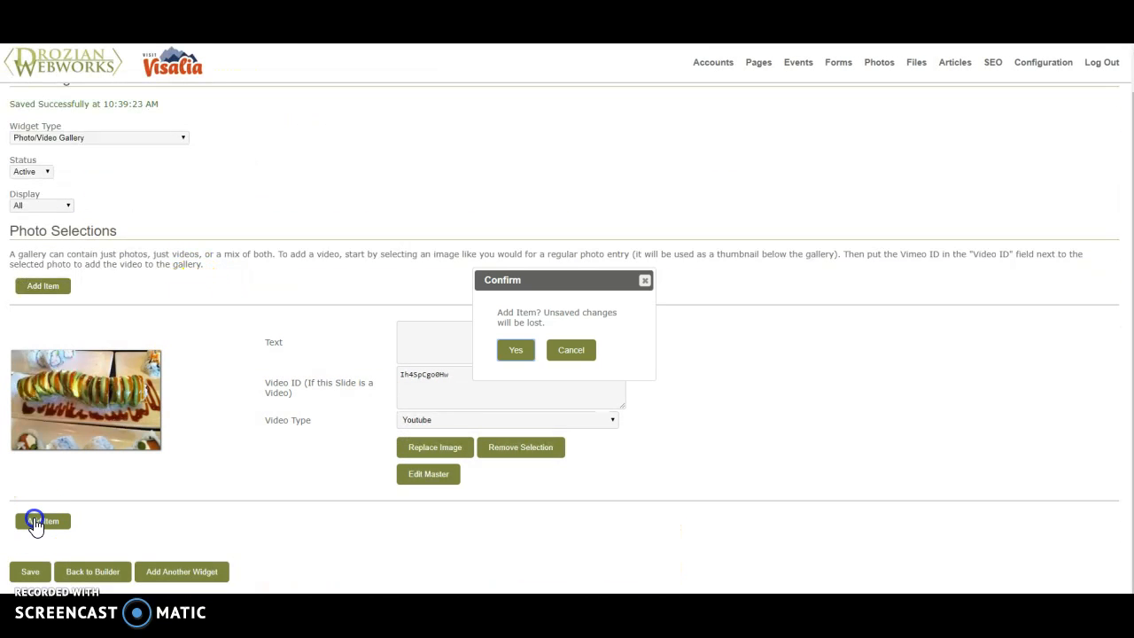
pyautogui.click(522, 348)
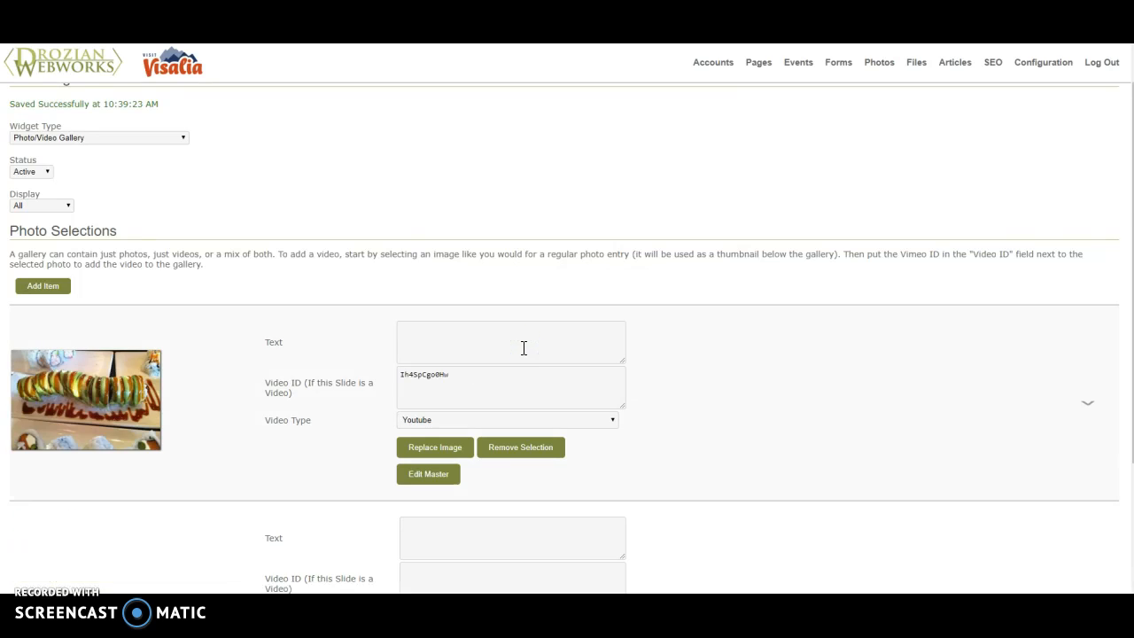
pyautogui.scroll(-2, 520, 355)
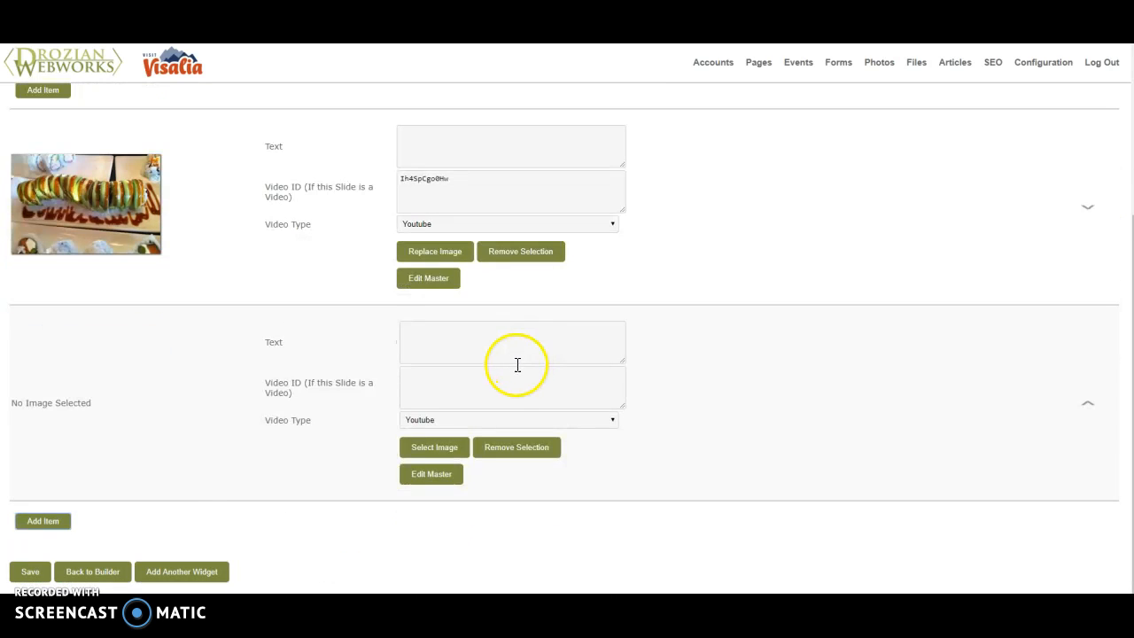
pyautogui.click(443, 457)
pyautogui.click(628, 81)
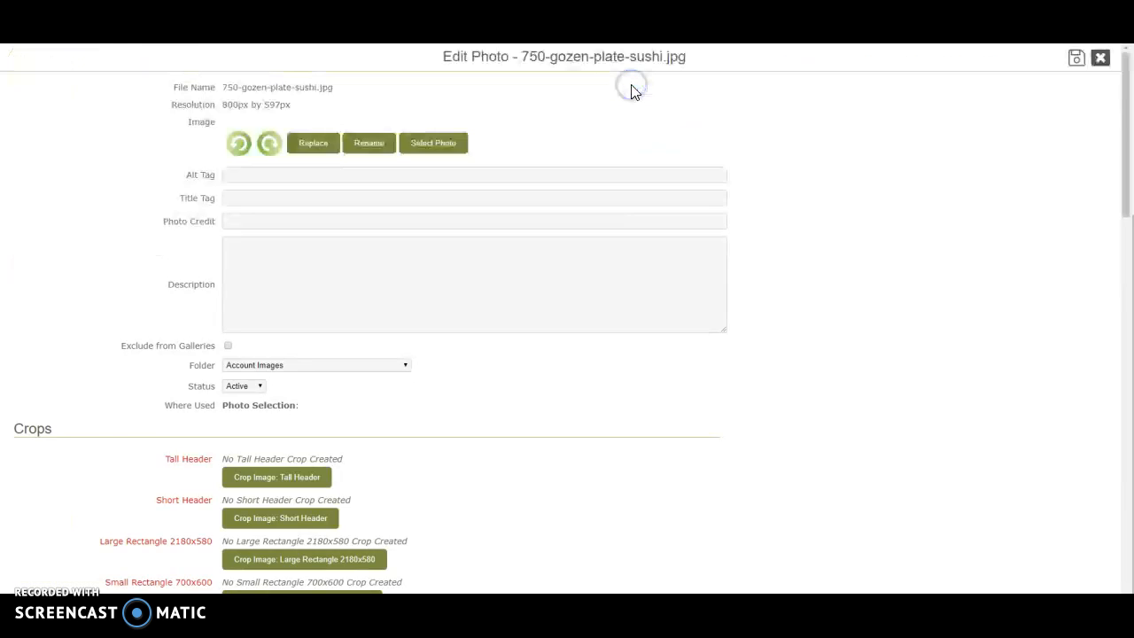
pyautogui.click(1100, 59)
pyautogui.click(675, 335)
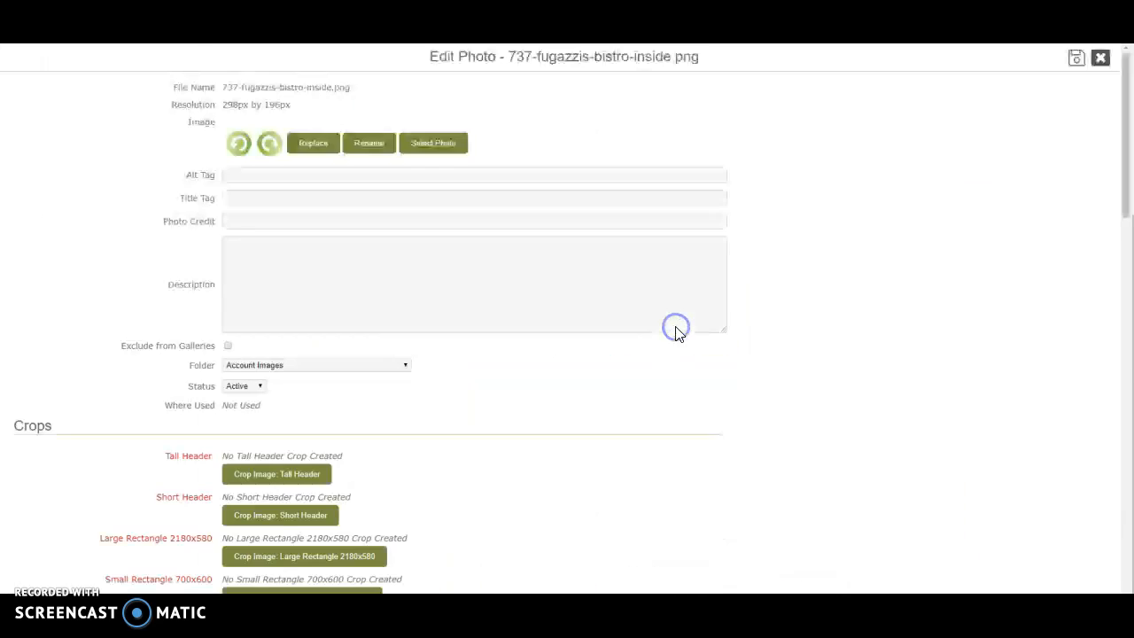
pyautogui.click(1101, 58)
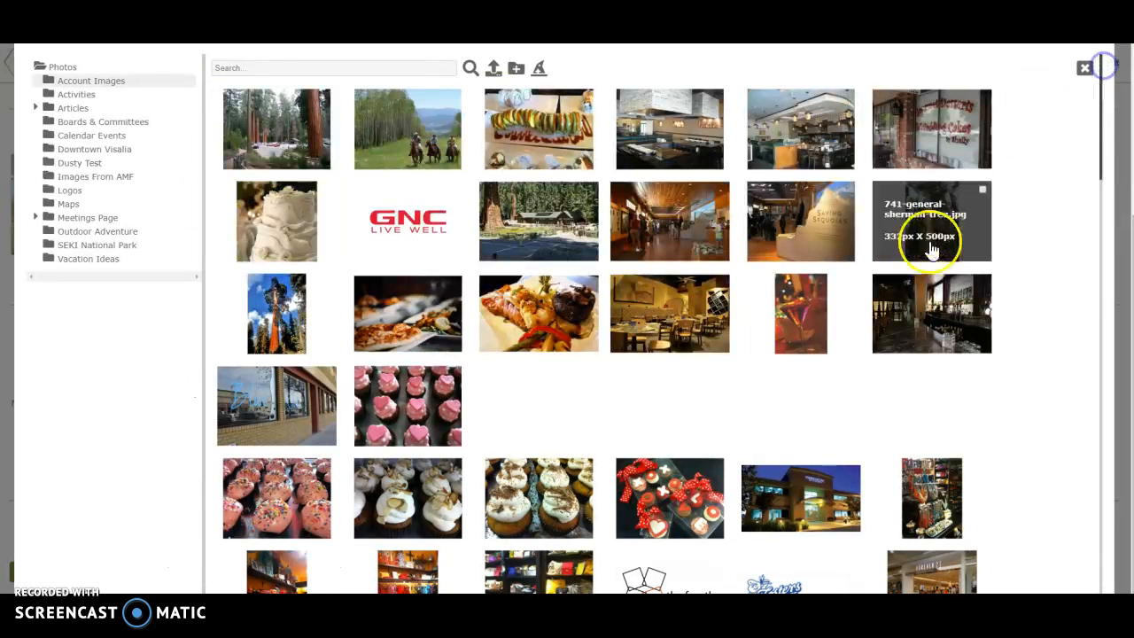
# Open the fireworks photo from the Activities folder and create and save its 2400x1600 crop
pyautogui.click(75, 96)
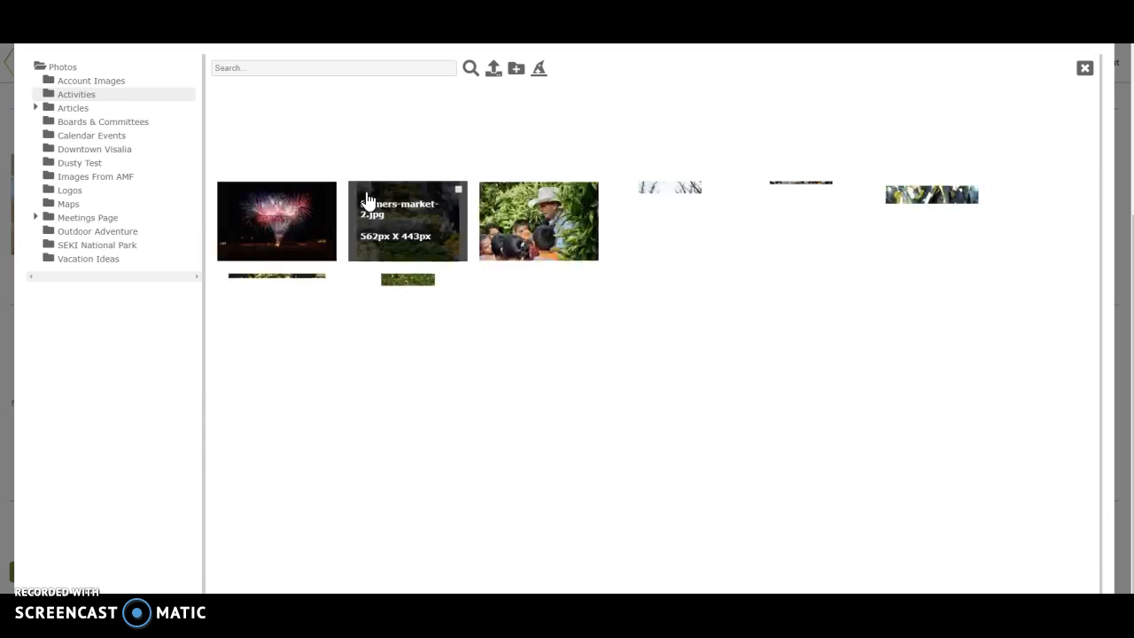
pyautogui.click(281, 221)
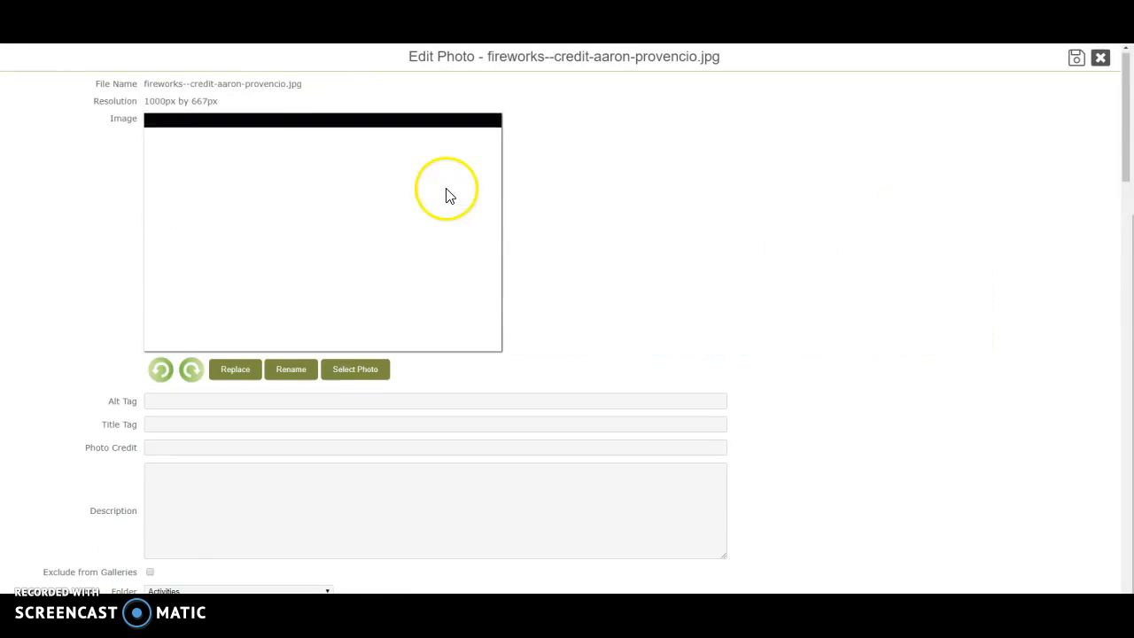
pyautogui.scroll(-6, 447, 191)
pyautogui.scroll(-5, 448, 189)
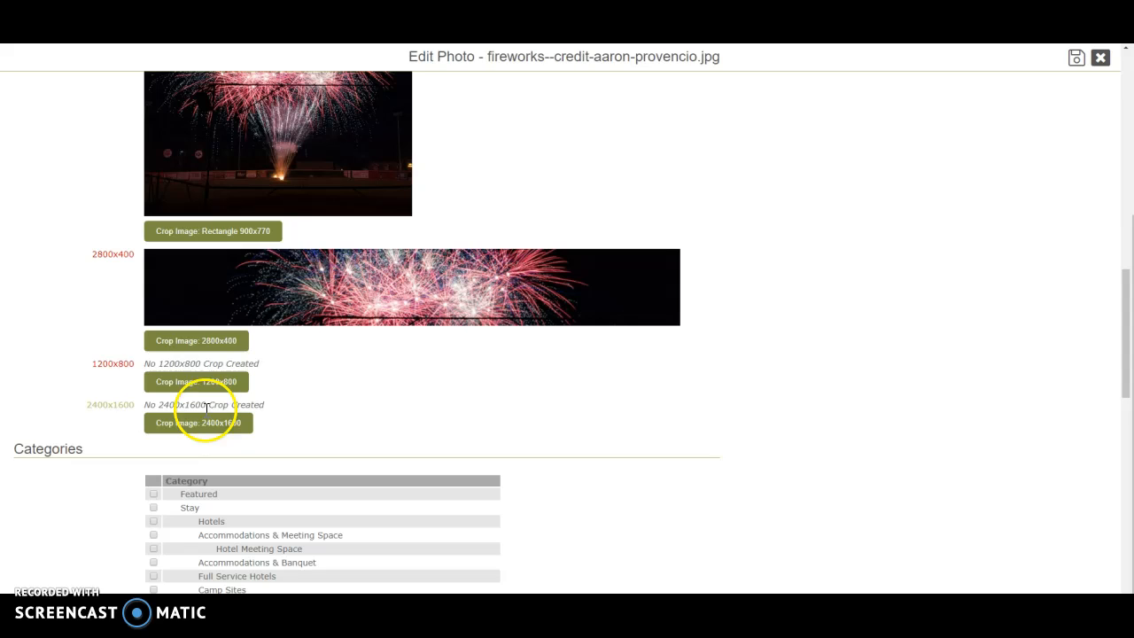
pyautogui.click(203, 423)
pyautogui.click(630, 88)
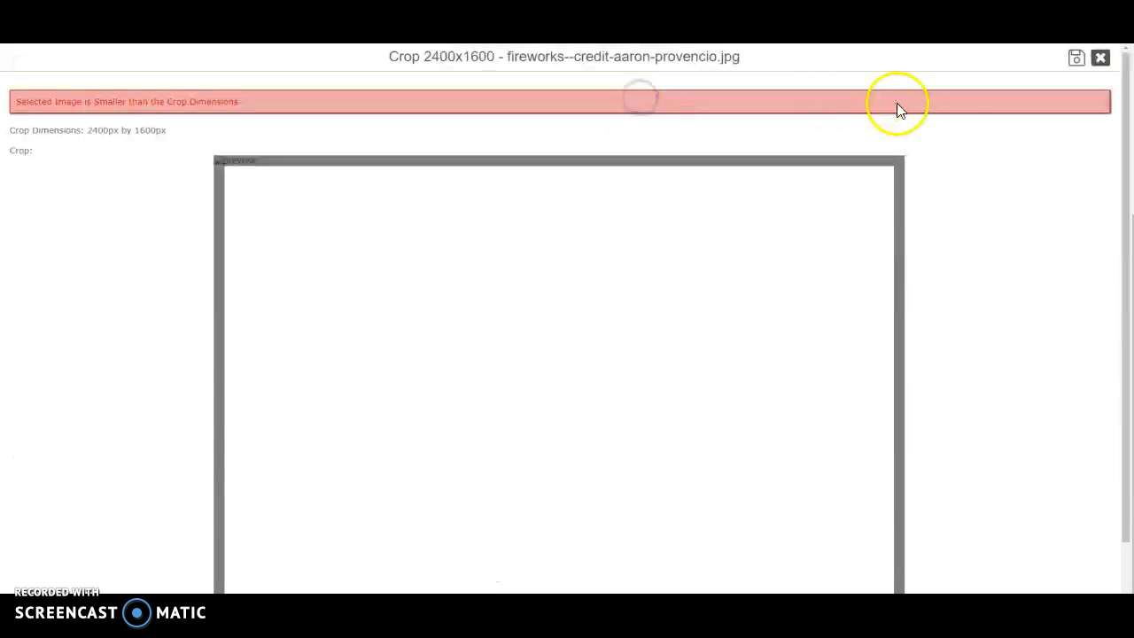
pyautogui.click(1076, 58)
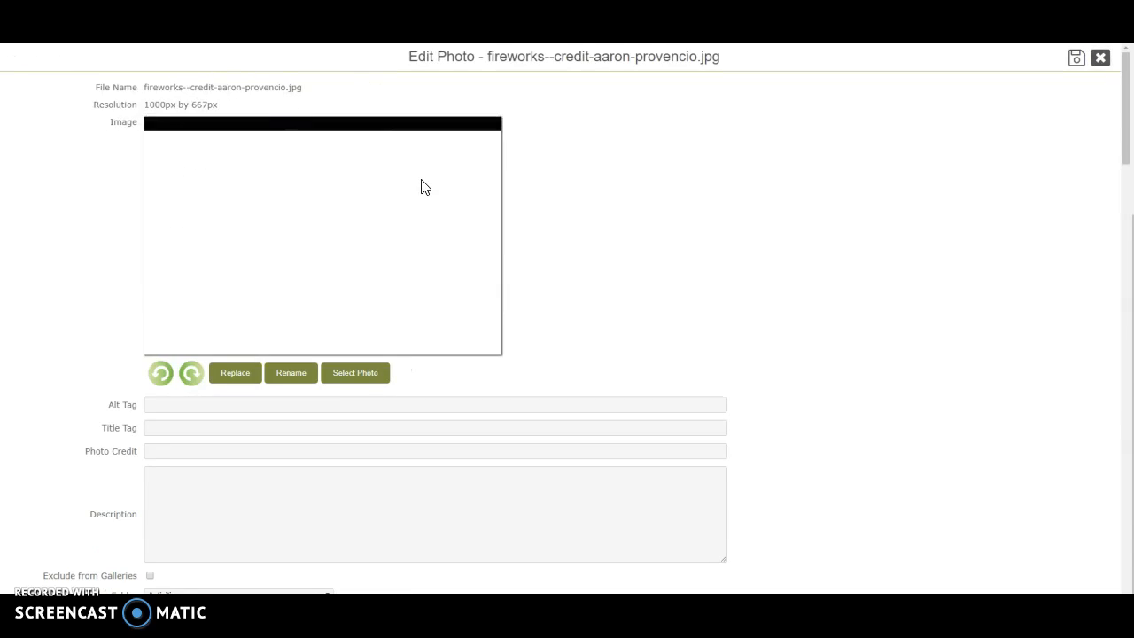
# Use the fireworks photo's 2400x1600 crop as the second gallery item's image
pyautogui.scroll(-10, 421, 186)
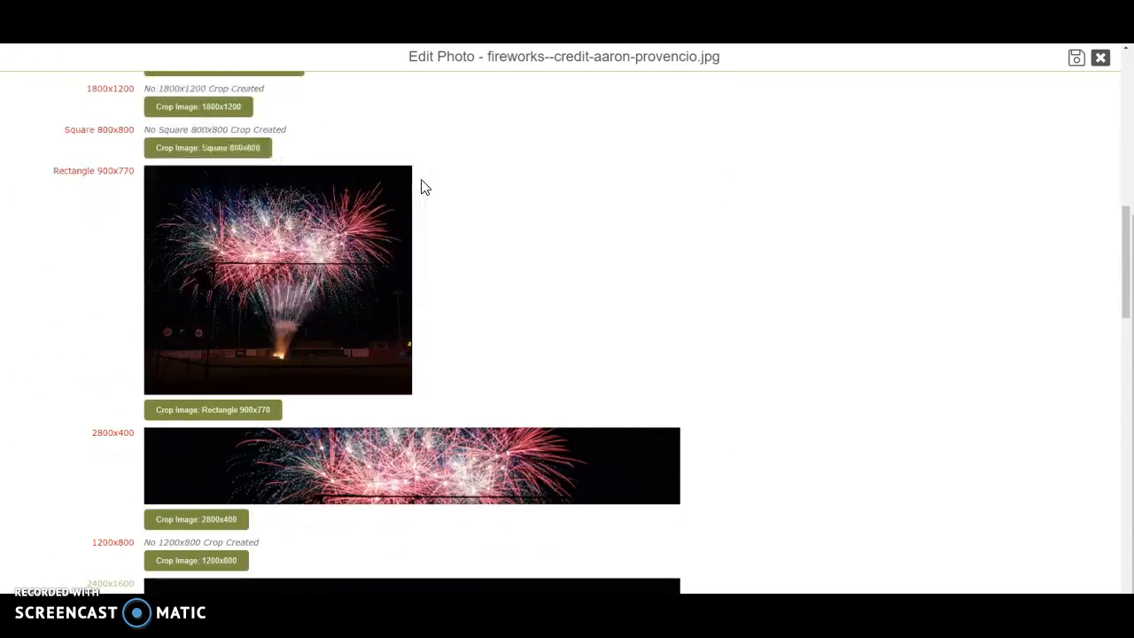
pyautogui.scroll(-4, 421, 186)
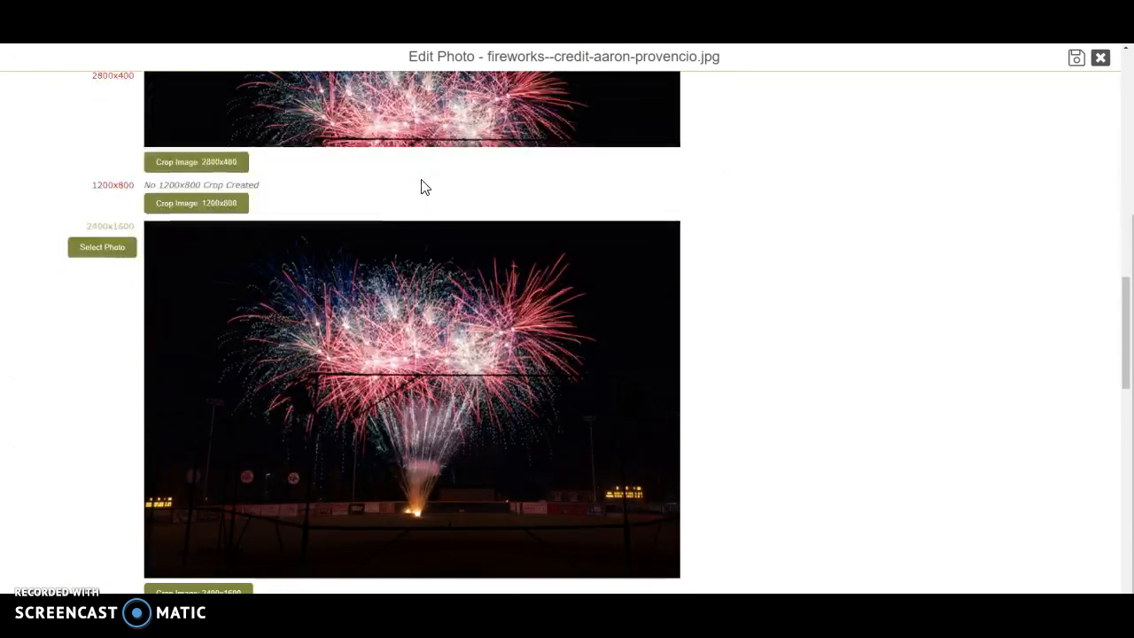
pyautogui.click(102, 248)
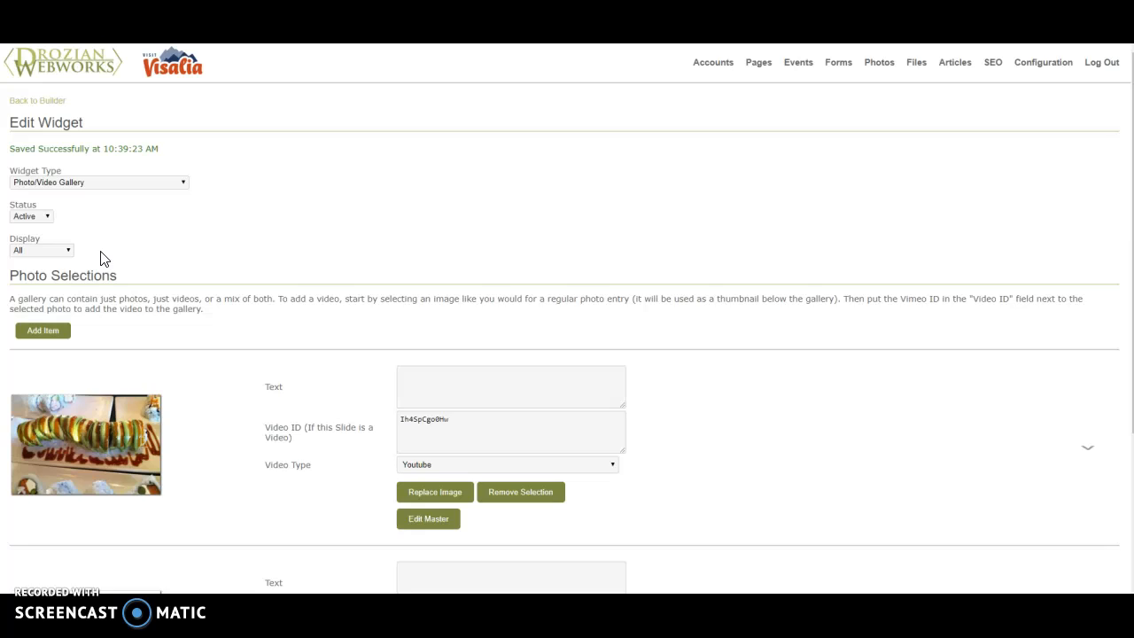
# Save the gallery widget with its sushi video item and fireworks photo item
pyautogui.scroll(-1, 102, 257)
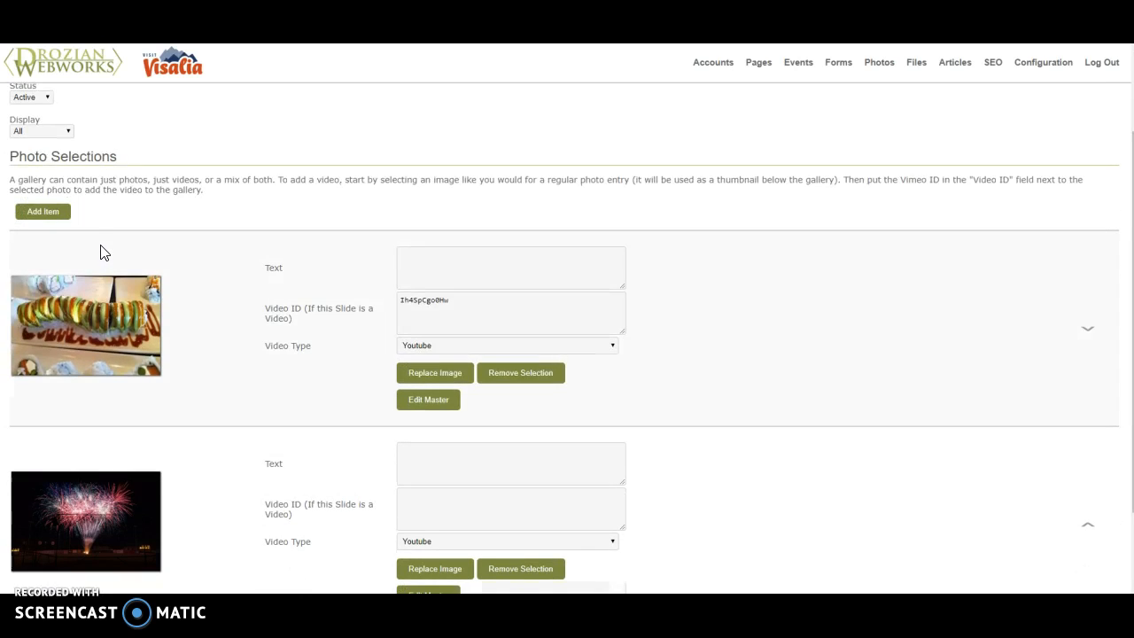
pyautogui.click(92, 254)
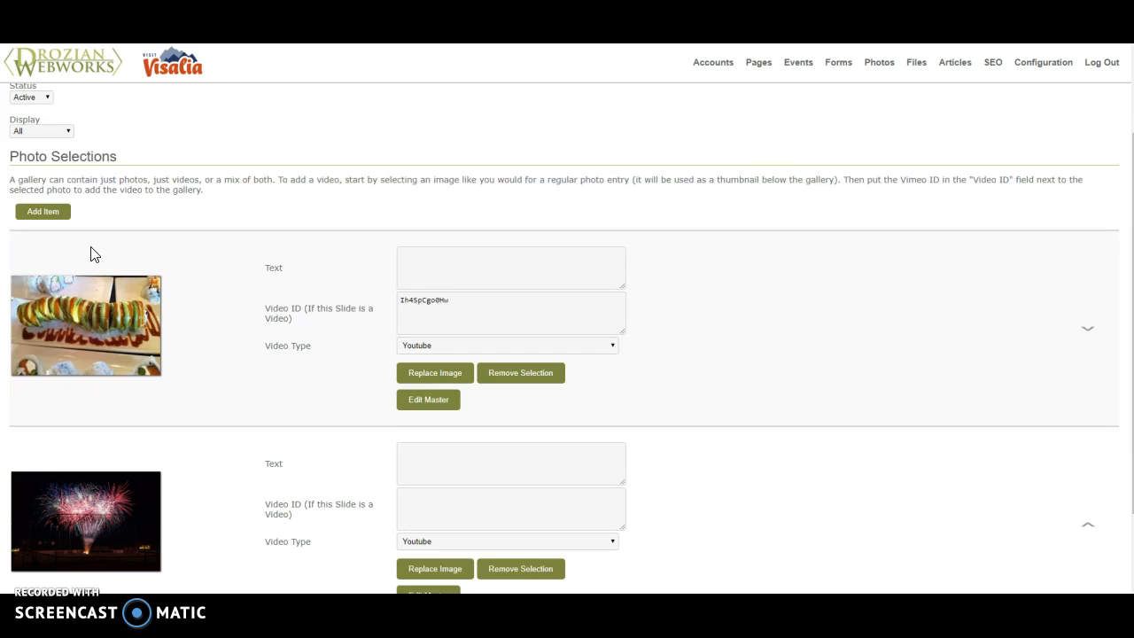
pyautogui.scroll(-3, 274, 316)
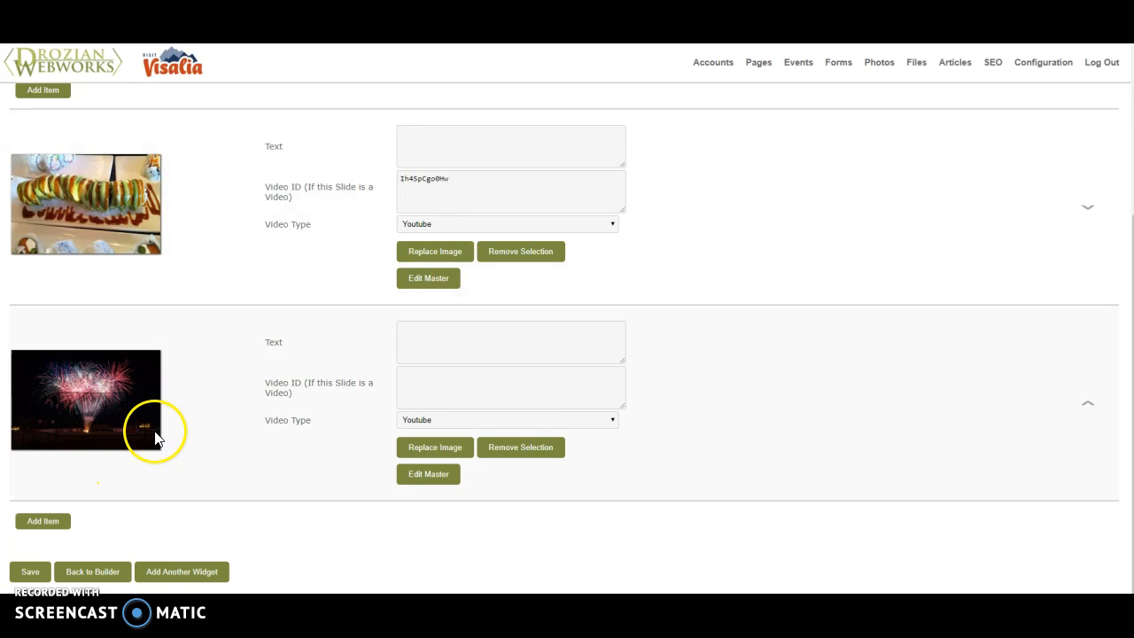
pyautogui.click(27, 574)
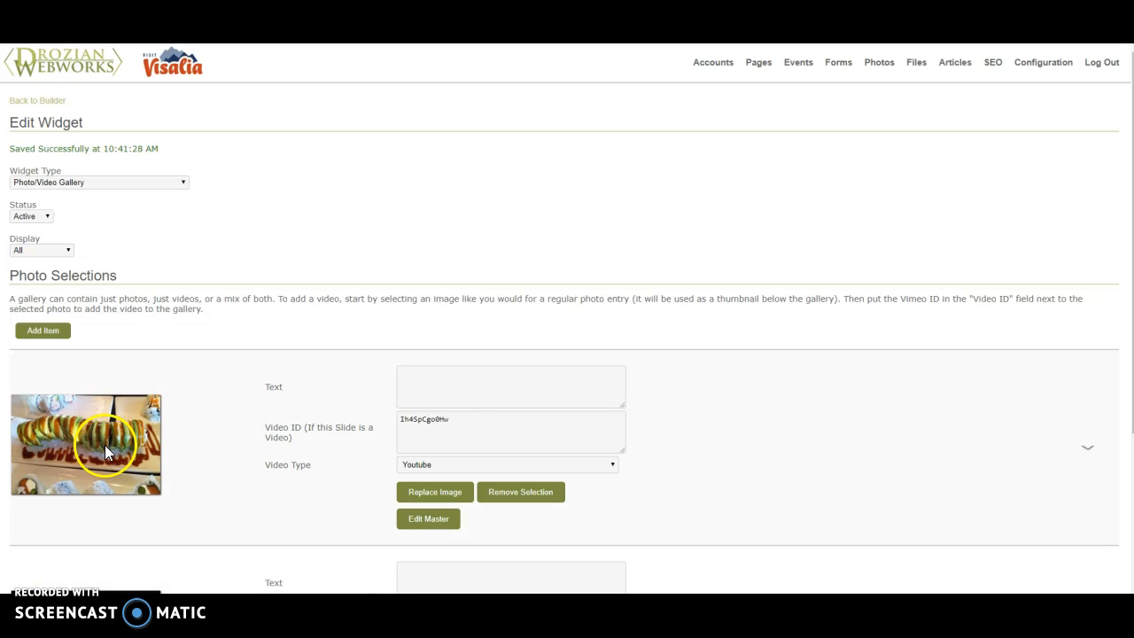
# Return to the test account's edit page and go to the Display on Website option in Settings for Listing Display
pyautogui.scroll(-3, 105, 452)
pyautogui.click(106, 573)
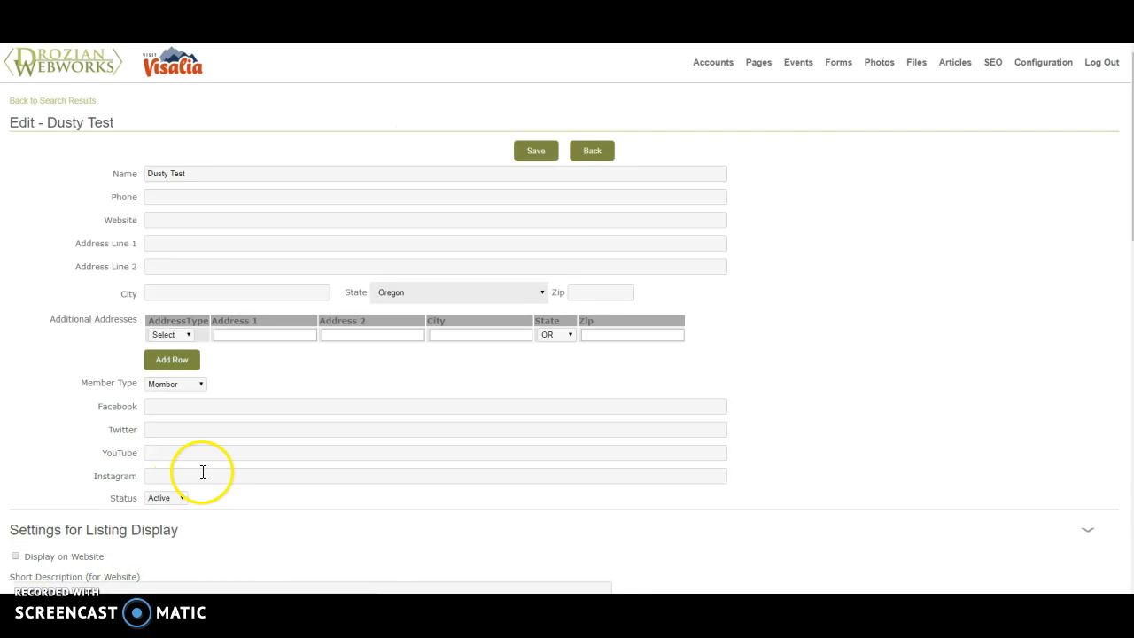
pyautogui.scroll(-8, 203, 473)
pyautogui.scroll(-2, 203, 477)
pyautogui.scroll(7, 203, 477)
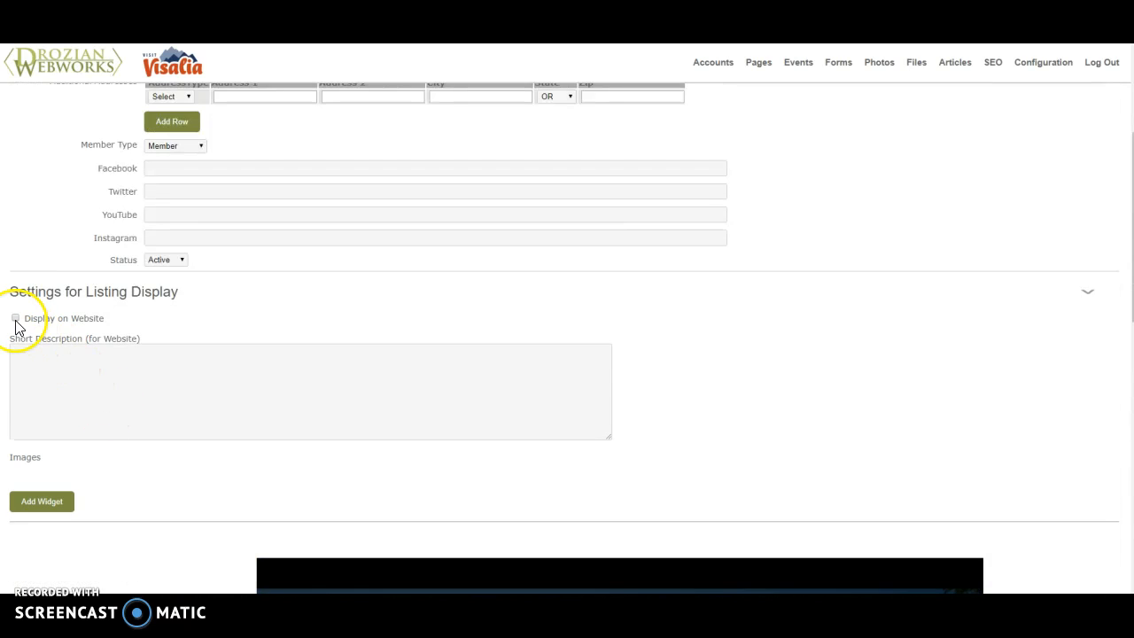
# Review the test account's edit page from its save controls down to the Photo/Video Gallery widget preview
pyautogui.scroll(3, 182, 413)
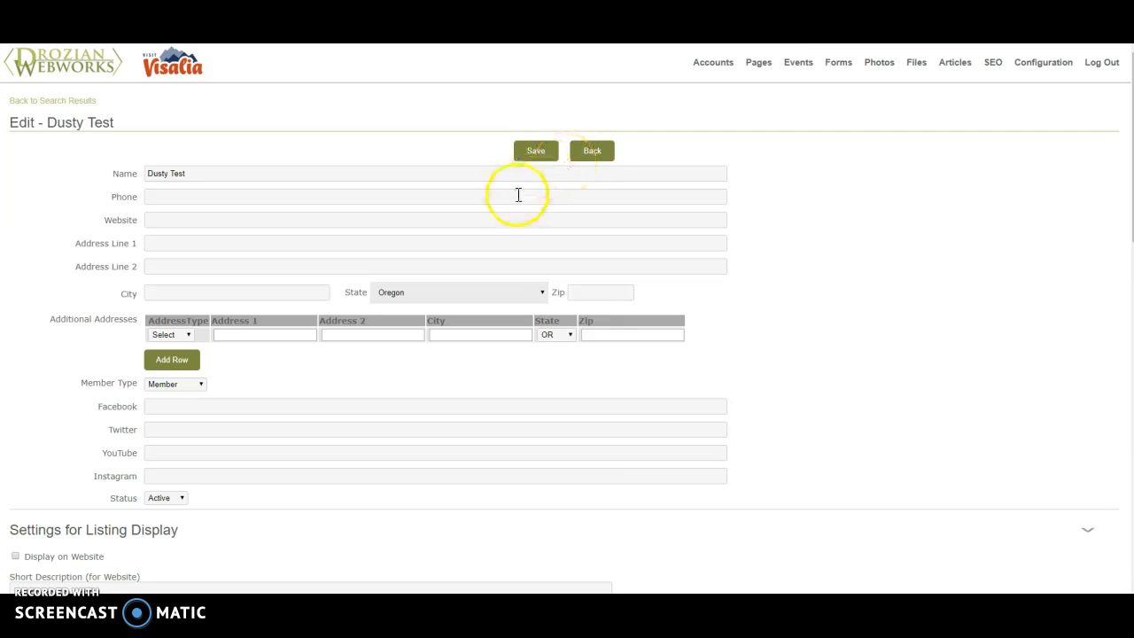
pyautogui.scroll(-1, 530, 257)
pyautogui.scroll(-6, 530, 257)
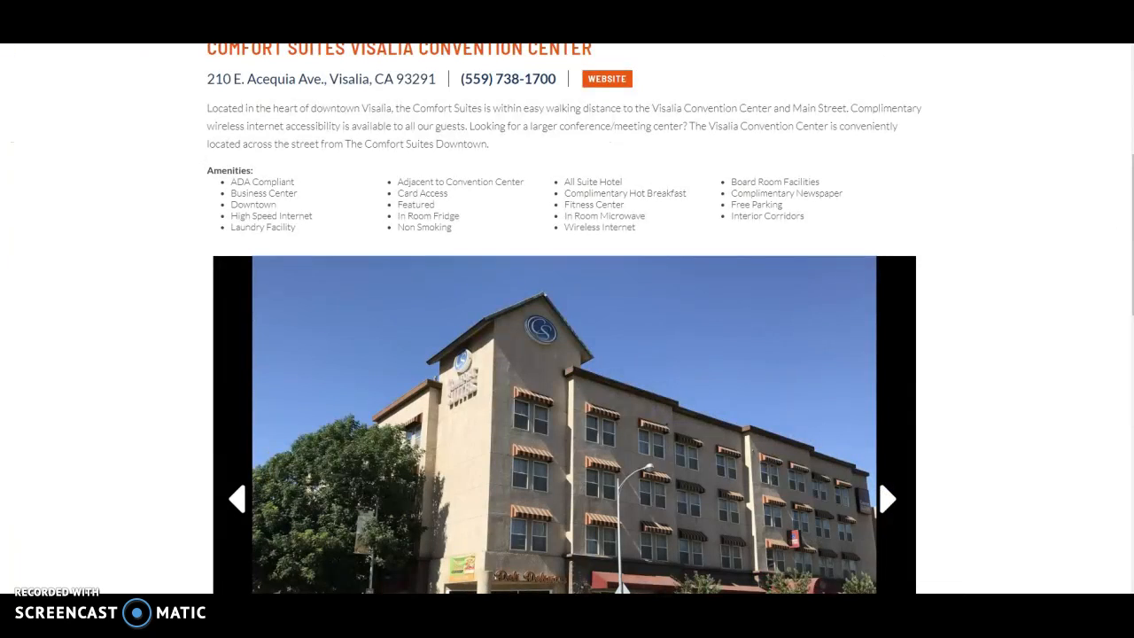
# On the public Comfort Suites listing page, browse forward through the photo gallery to the lounge photo
pyautogui.scroll(-4, 841, 253)
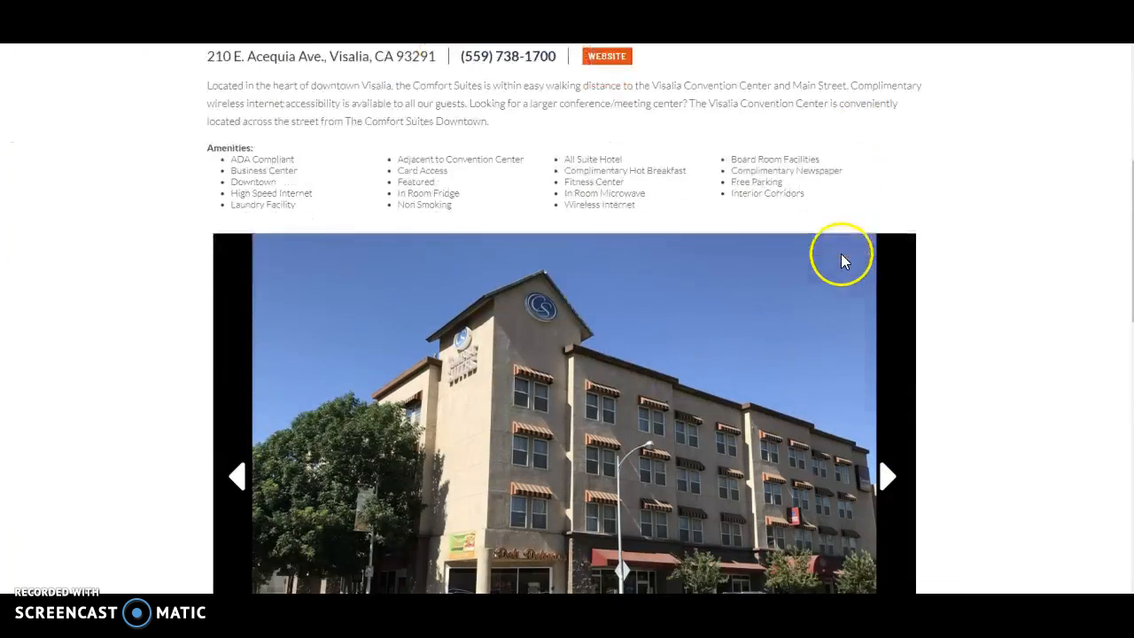
pyautogui.click(893, 204)
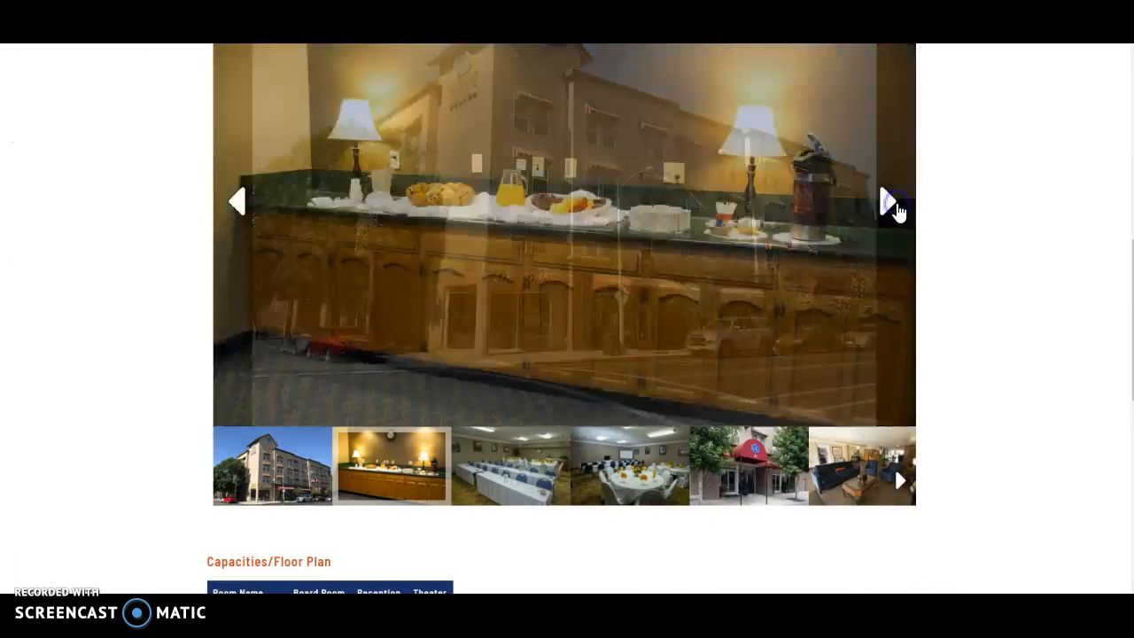
pyautogui.click(889, 206)
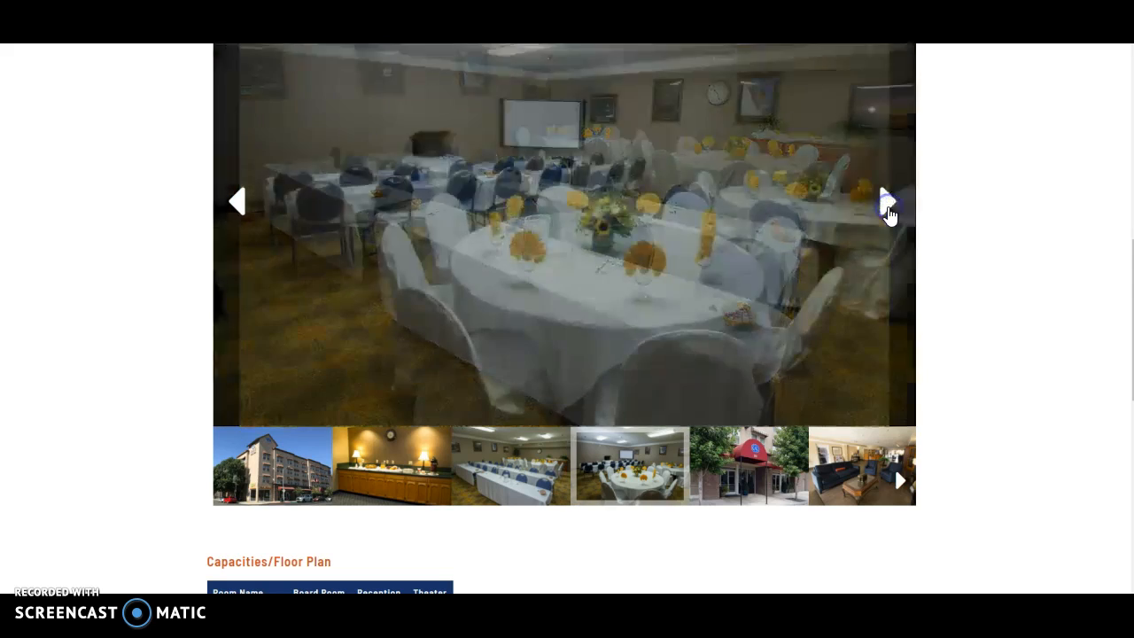
pyautogui.click(889, 206)
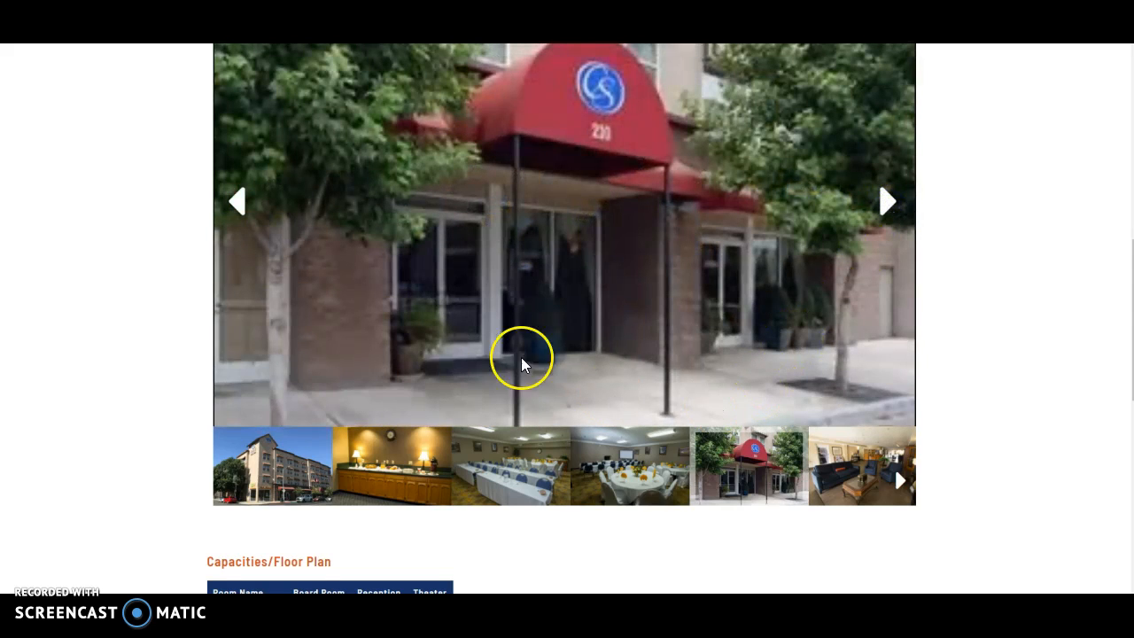
pyautogui.click(889, 208)
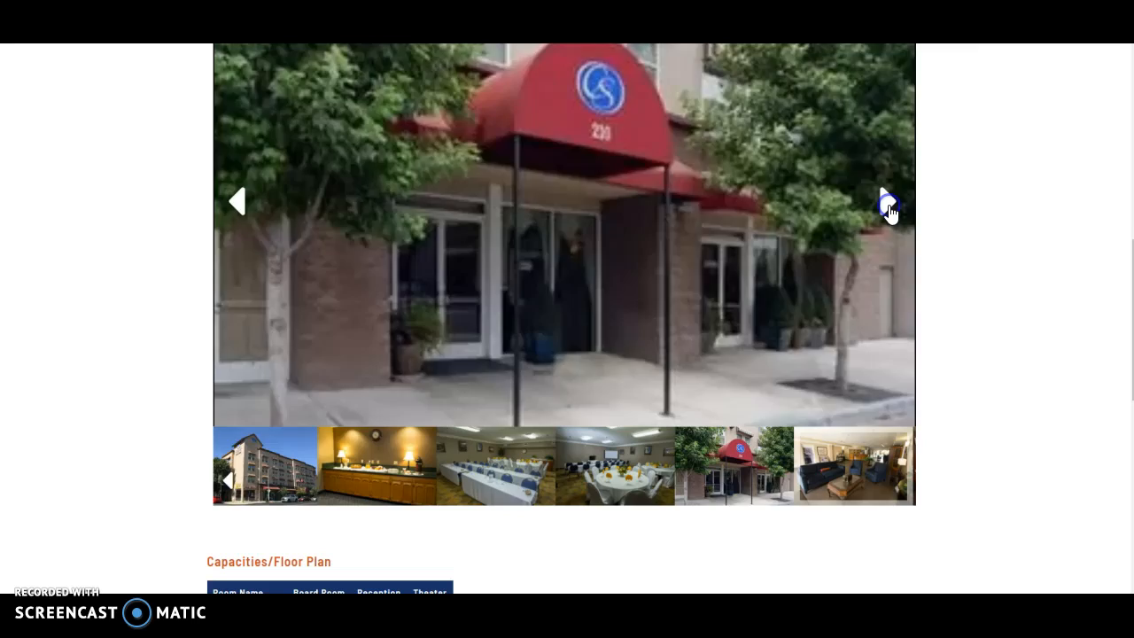